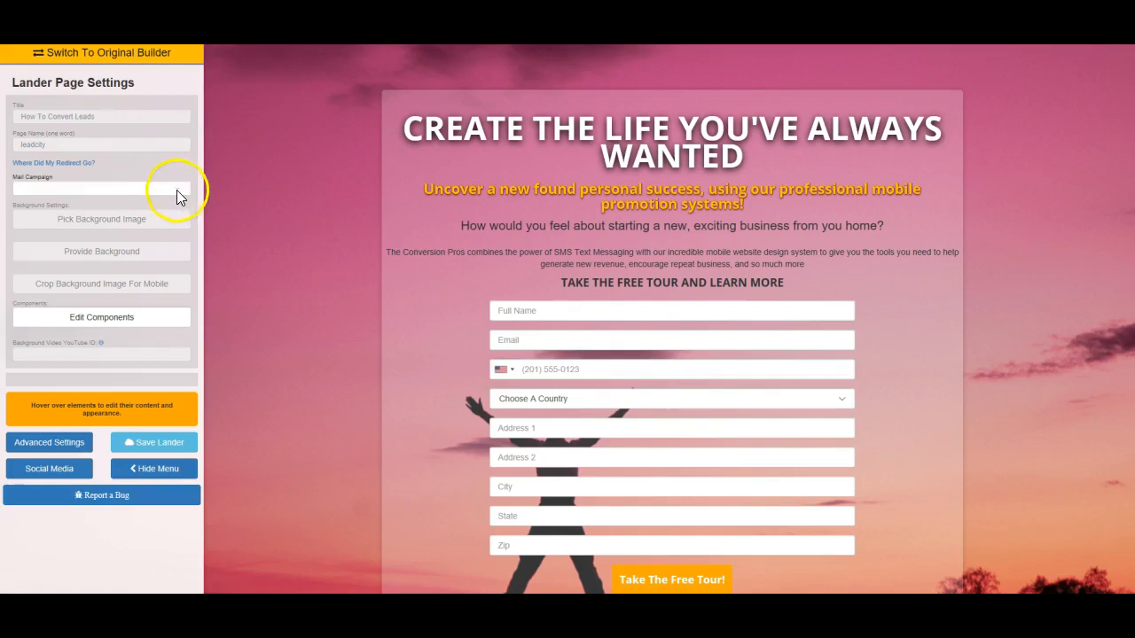
Set the lander page's mail campaign to "tcp second 219".
click(177, 190)
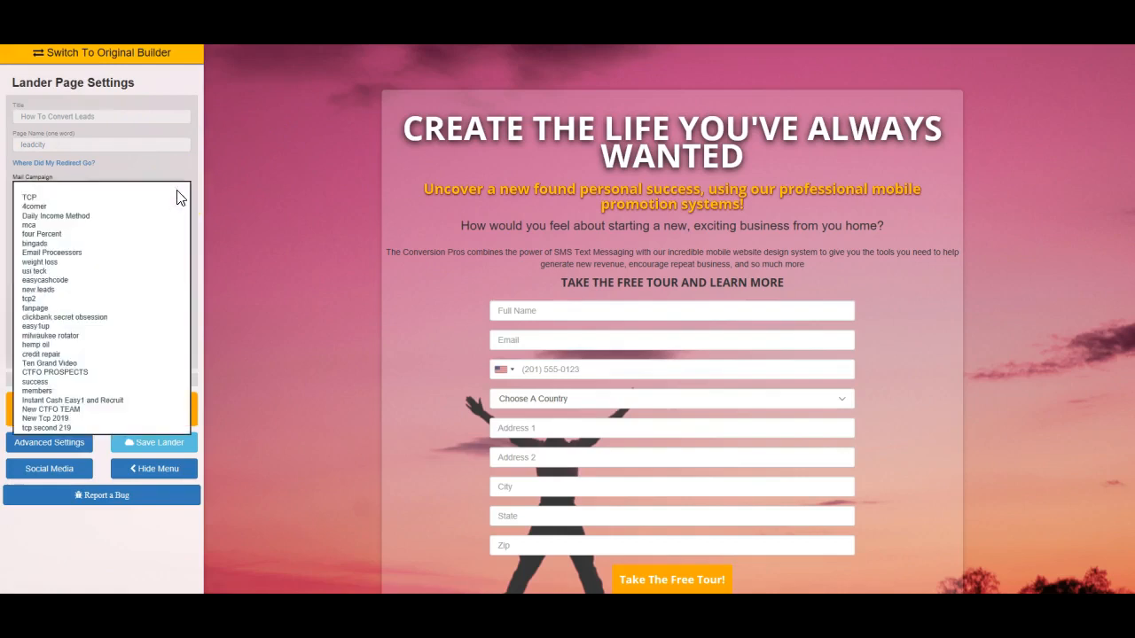
click(106, 431)
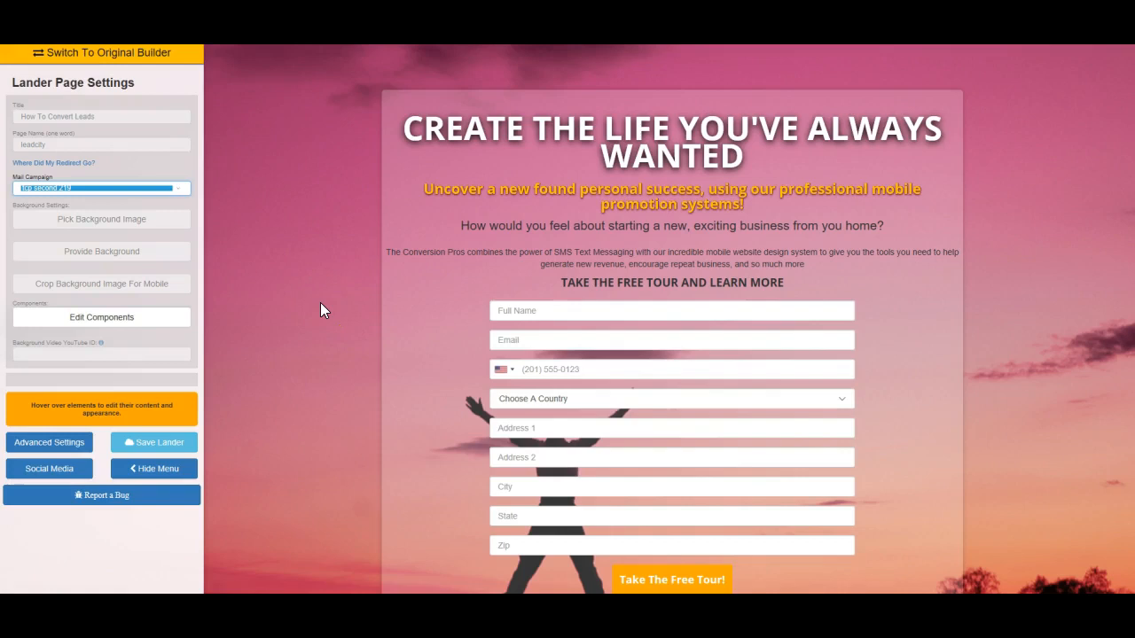
click(180, 198)
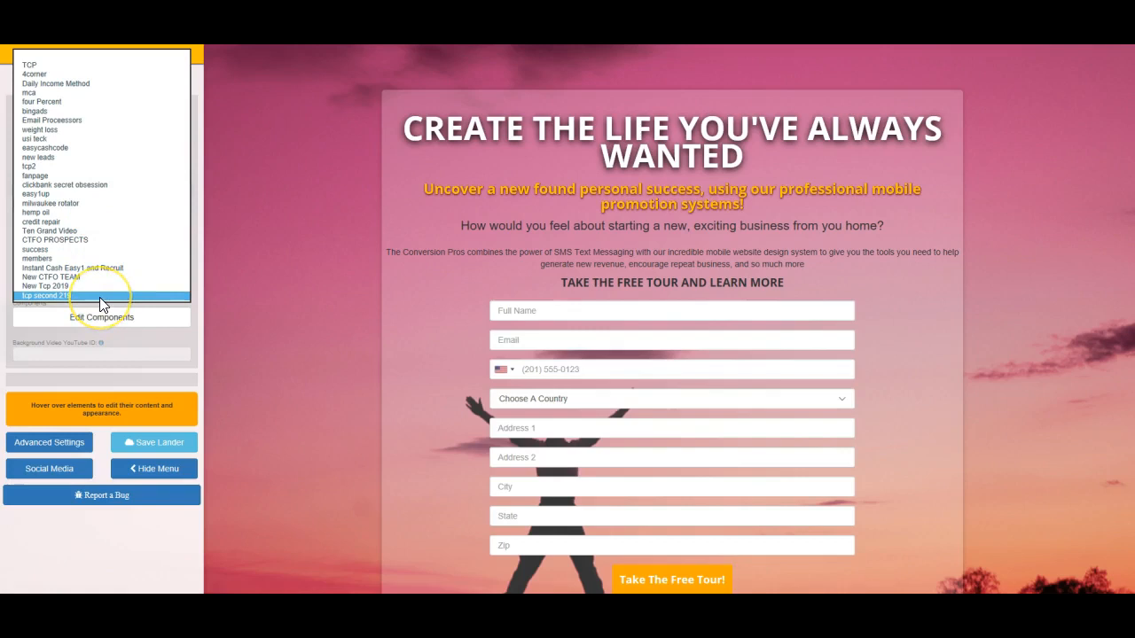
click(255, 258)
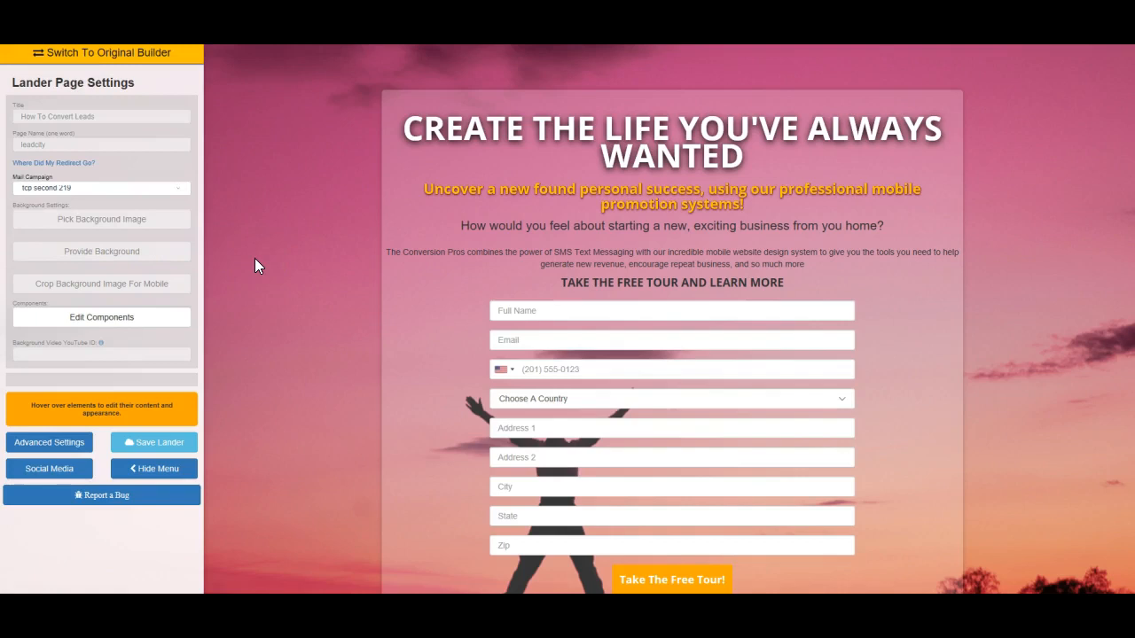
Delete the yellow subheadline and the "How would you feel about starting a new, exciting business from you home?" paragraph.
mouse_move(429, 140)
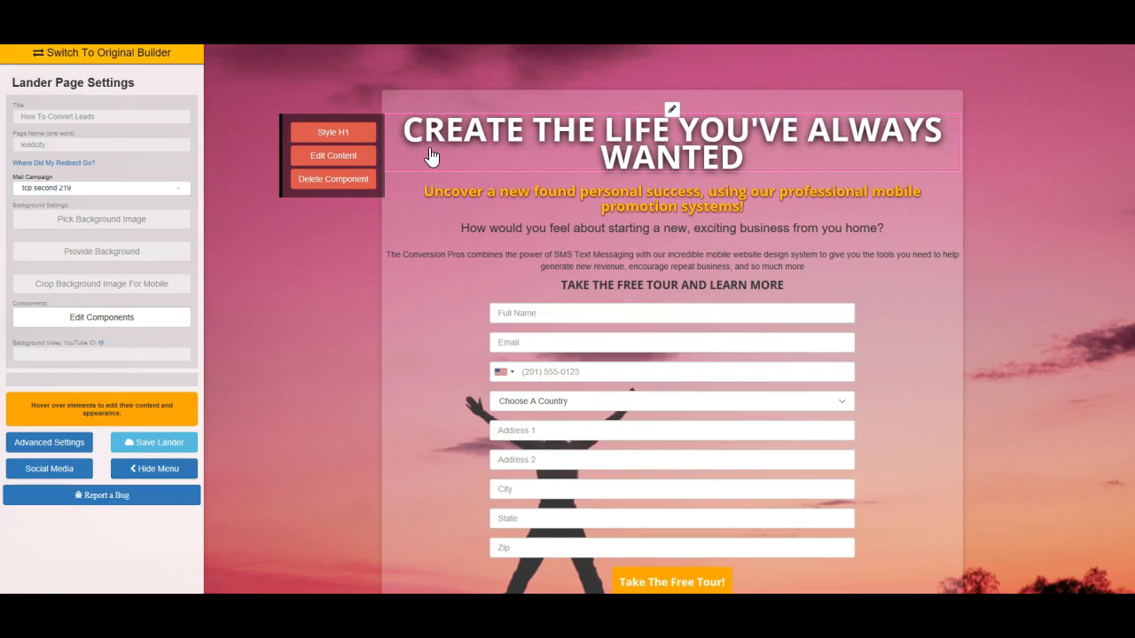
mouse_move(448, 195)
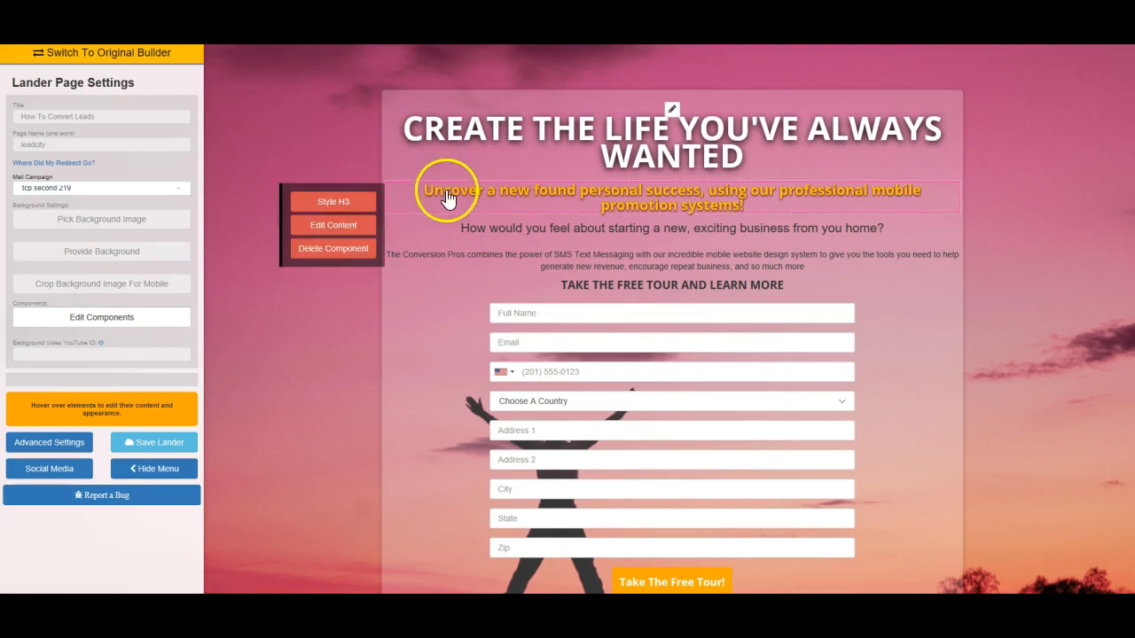
click(370, 250)
click(354, 271)
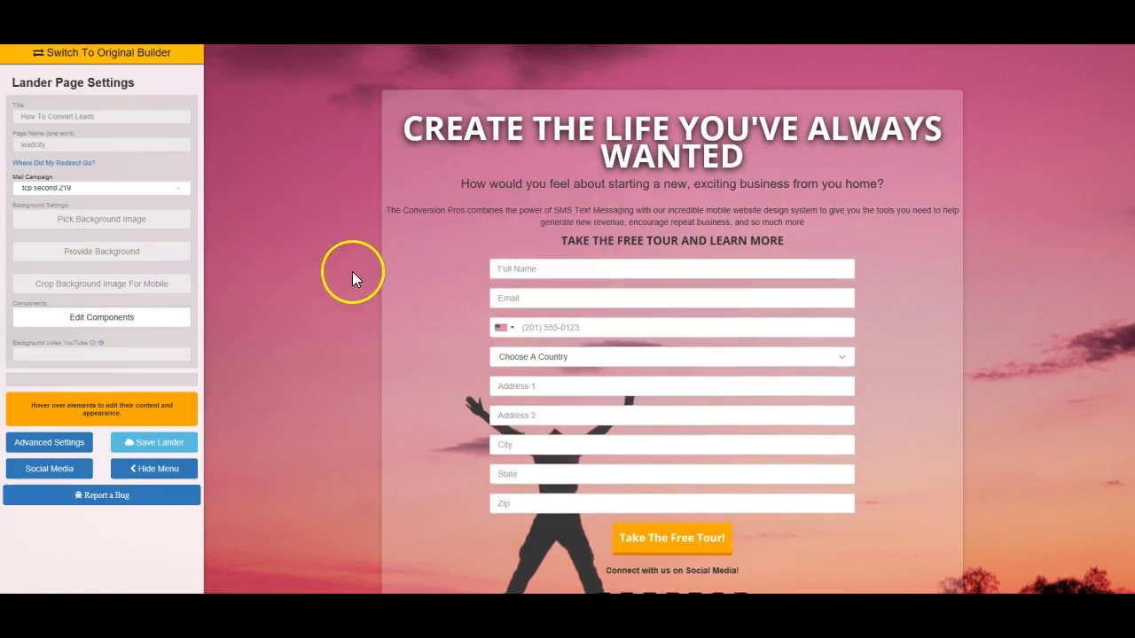
mouse_move(499, 183)
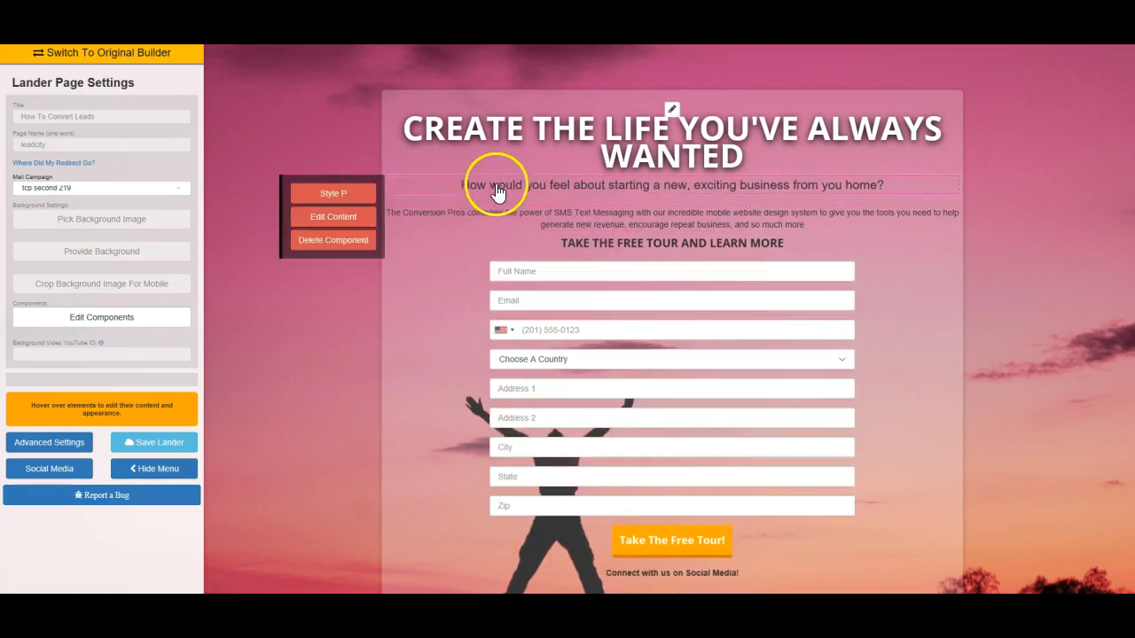
click(343, 249)
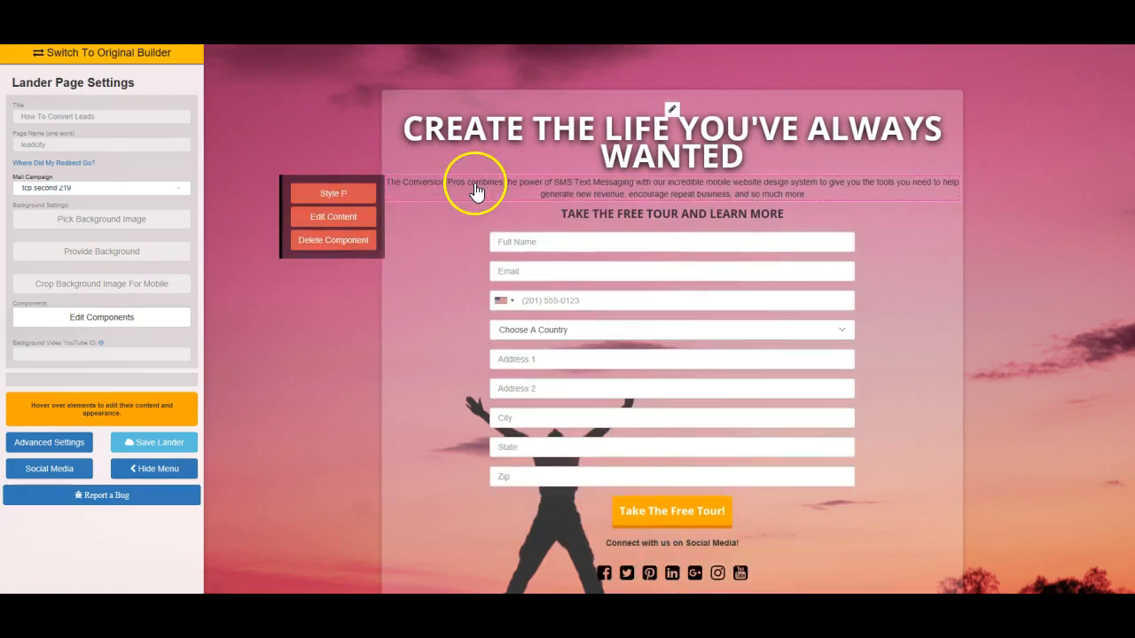
Delete the description paragraph about The Conversion Pros and the "TAKE THE FREE TOUR AND LEARN MORE" heading.
click(336, 240)
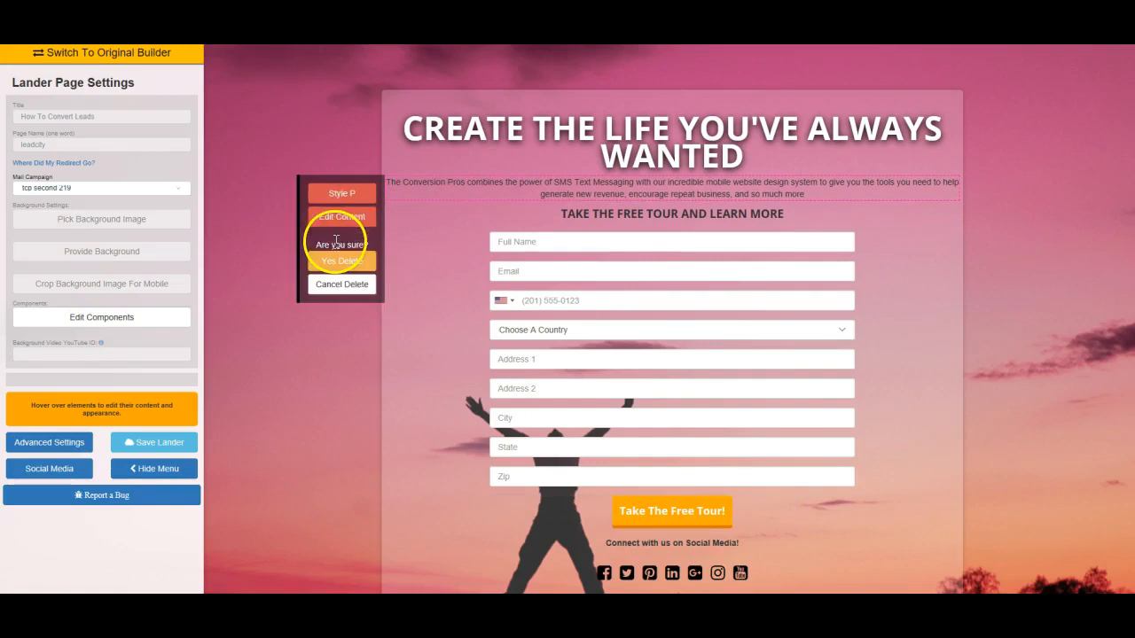
click(344, 260)
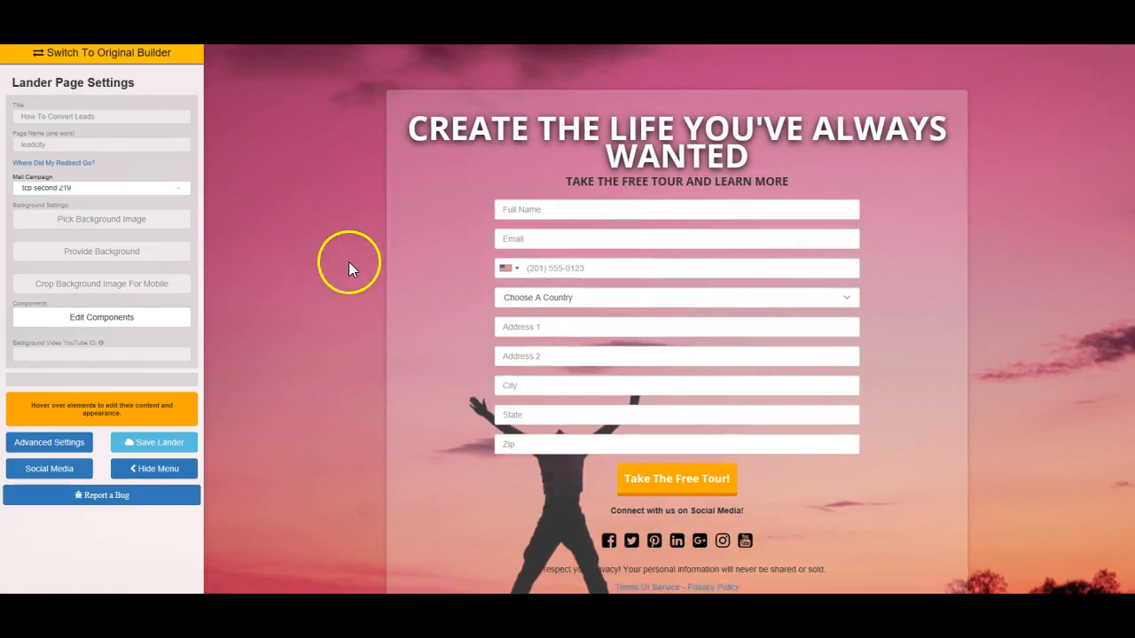
mouse_move(562, 177)
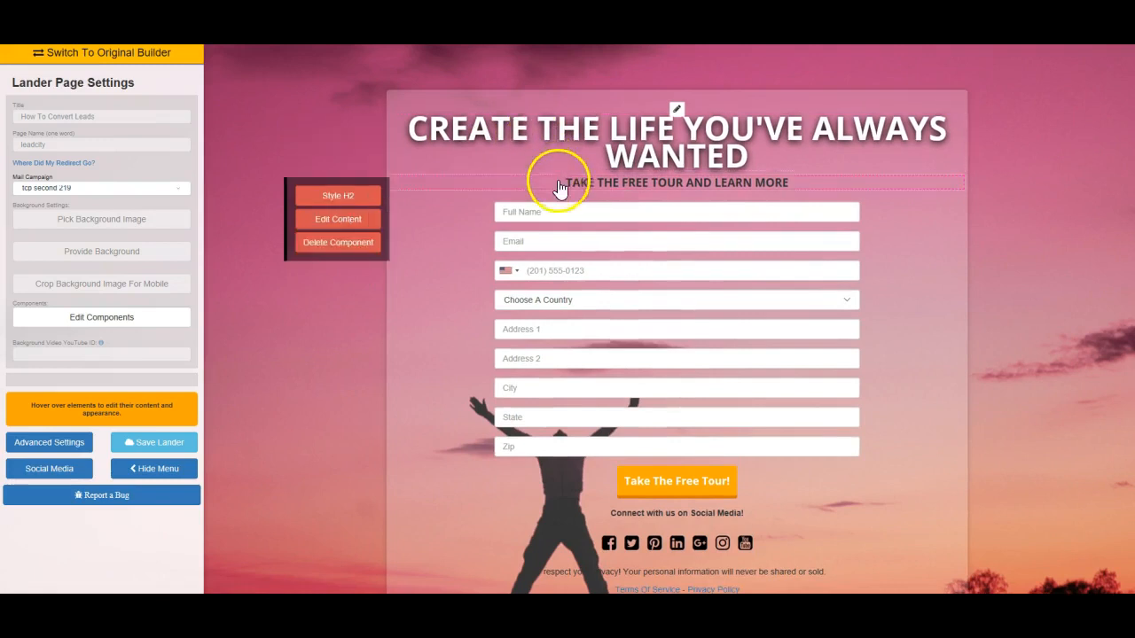
click(345, 258)
Copy the join.php address from the tracking links list and enter it as the capture form's custom redirect URL.
mouse_move(542, 248)
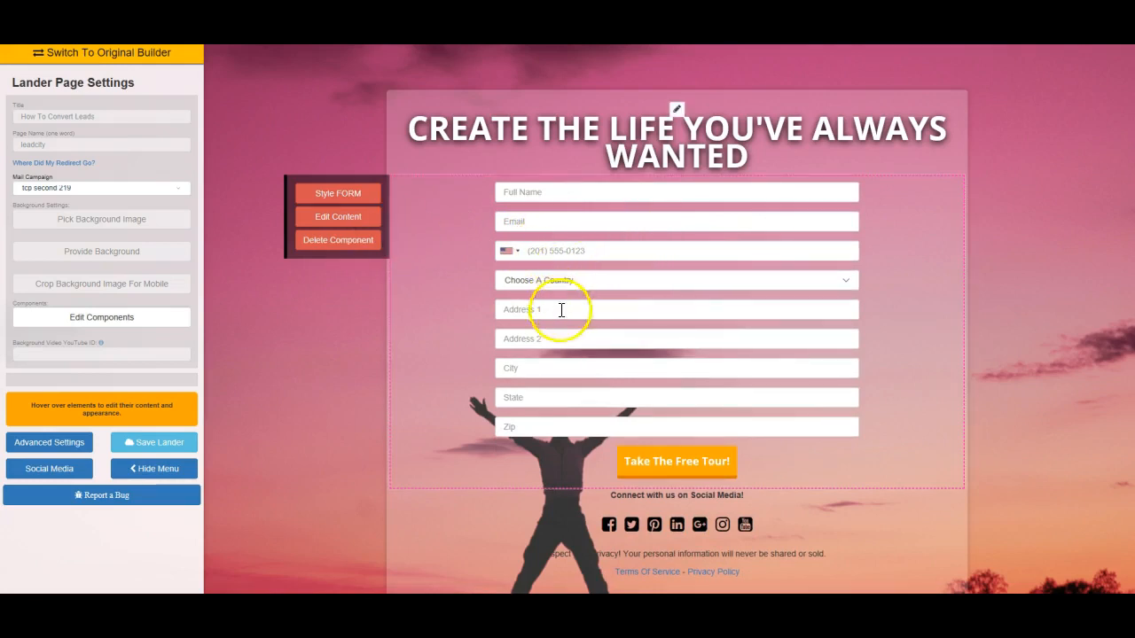
click(348, 224)
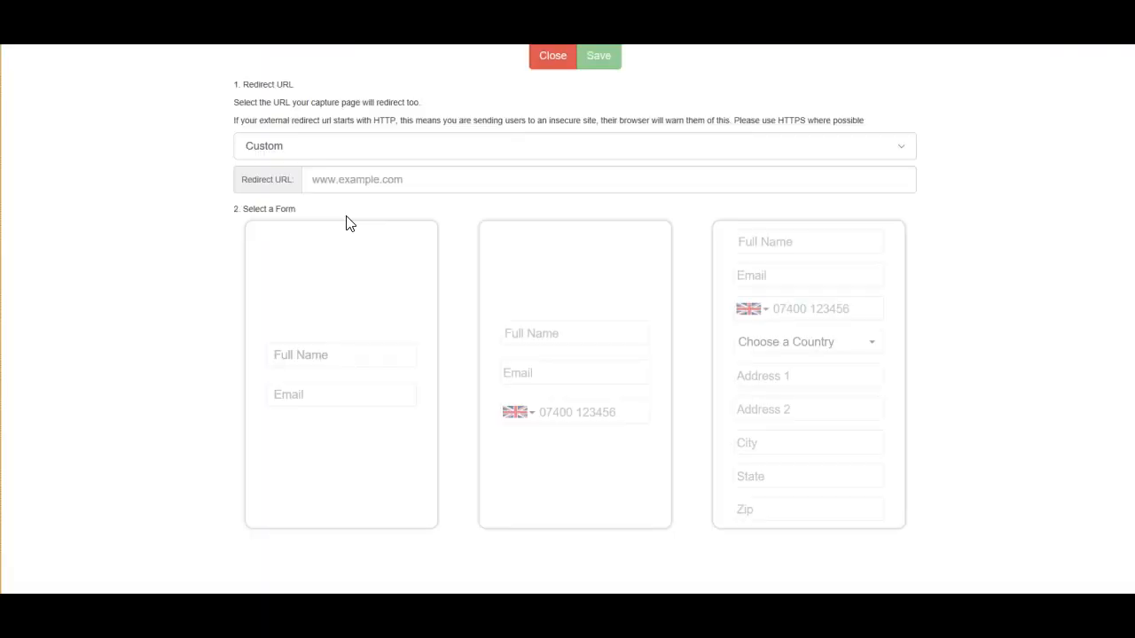
click(422, 183)
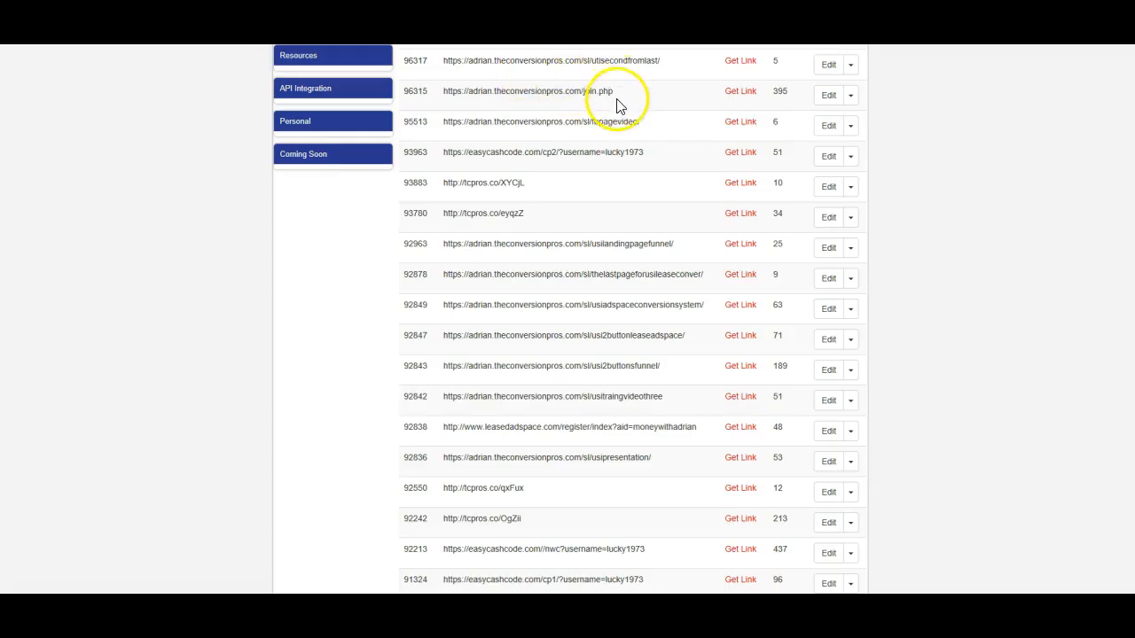
drag(611, 92, 512, 103)
right_click(512, 103)
click(494, 191)
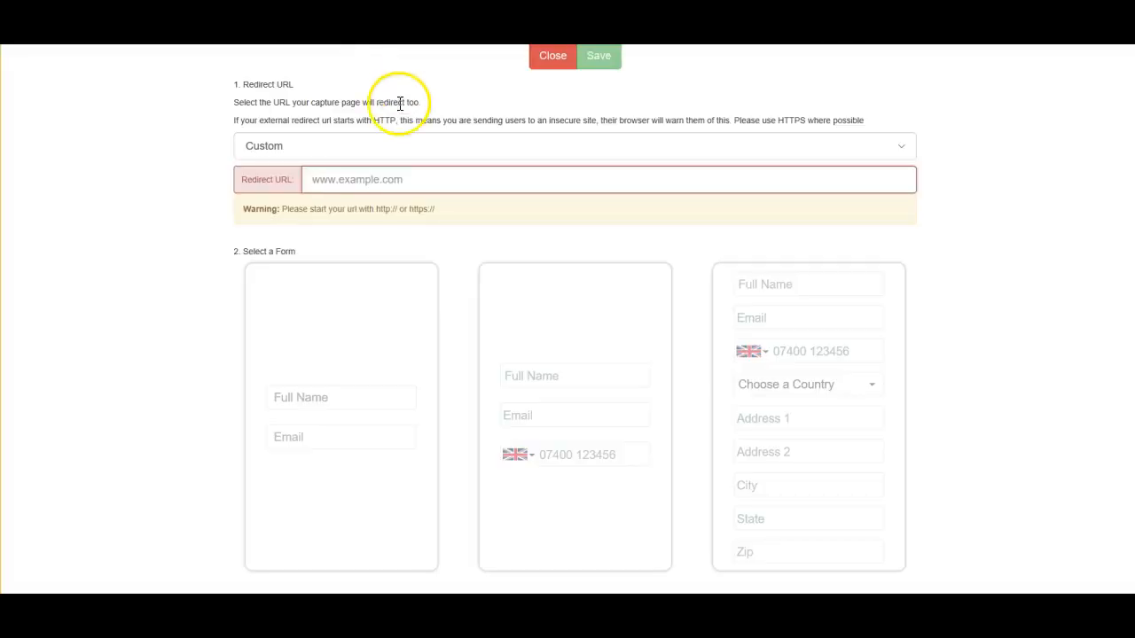
key(ctrl+v)
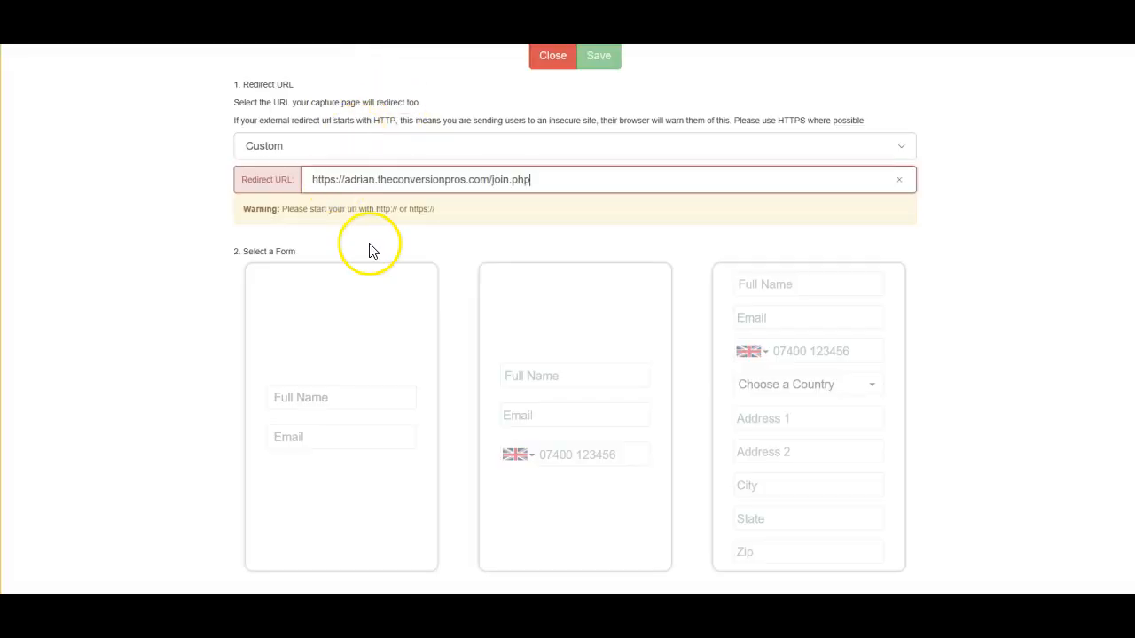
Choose the form with only Full Name and Email fields and save the form settings.
click(309, 332)
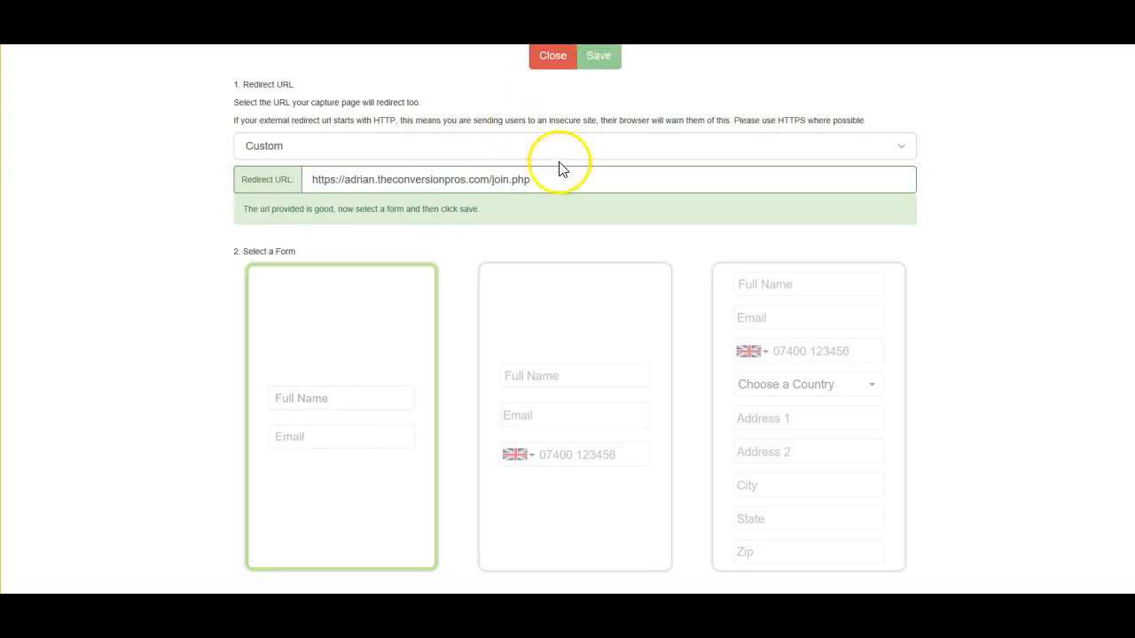
click(601, 57)
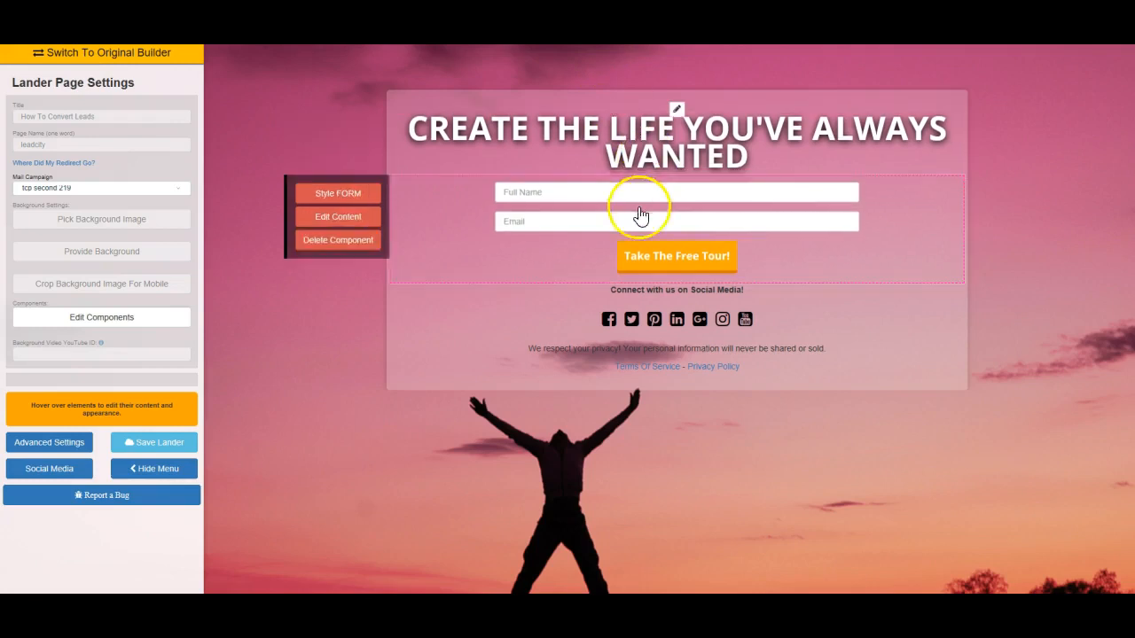
mouse_move(643, 271)
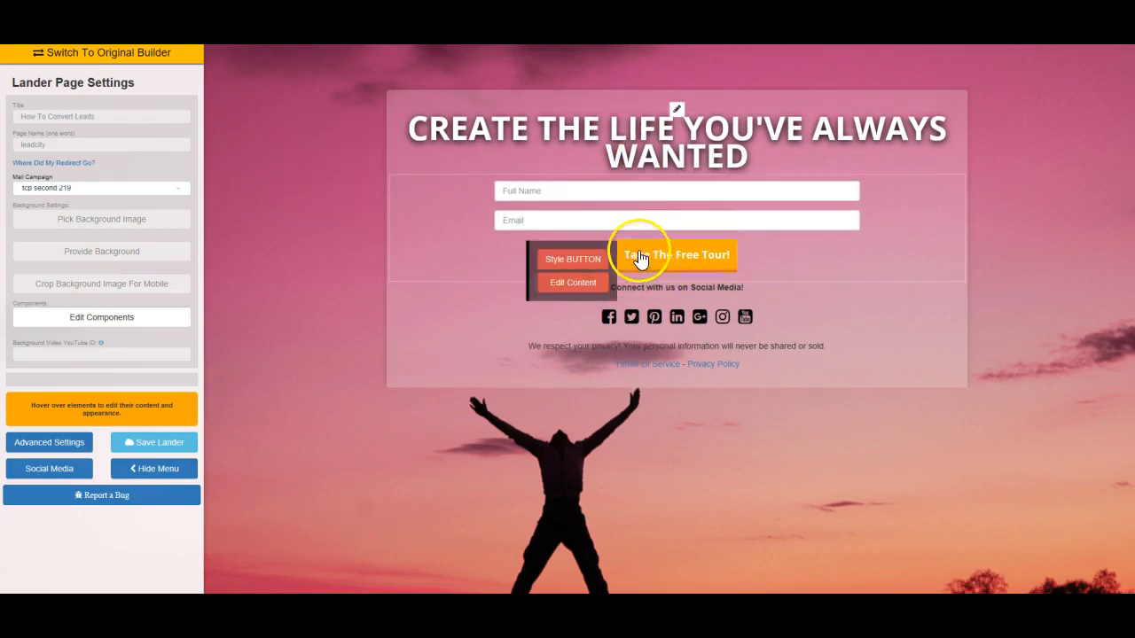
Replace the headline text with "LEARN HOW TO CONVERT YOUR CONTACTS FROM ARE LEADS CITY!".
mouse_move(439, 146)
click(360, 158)
key(ctrl+a)
key(BackSpace)
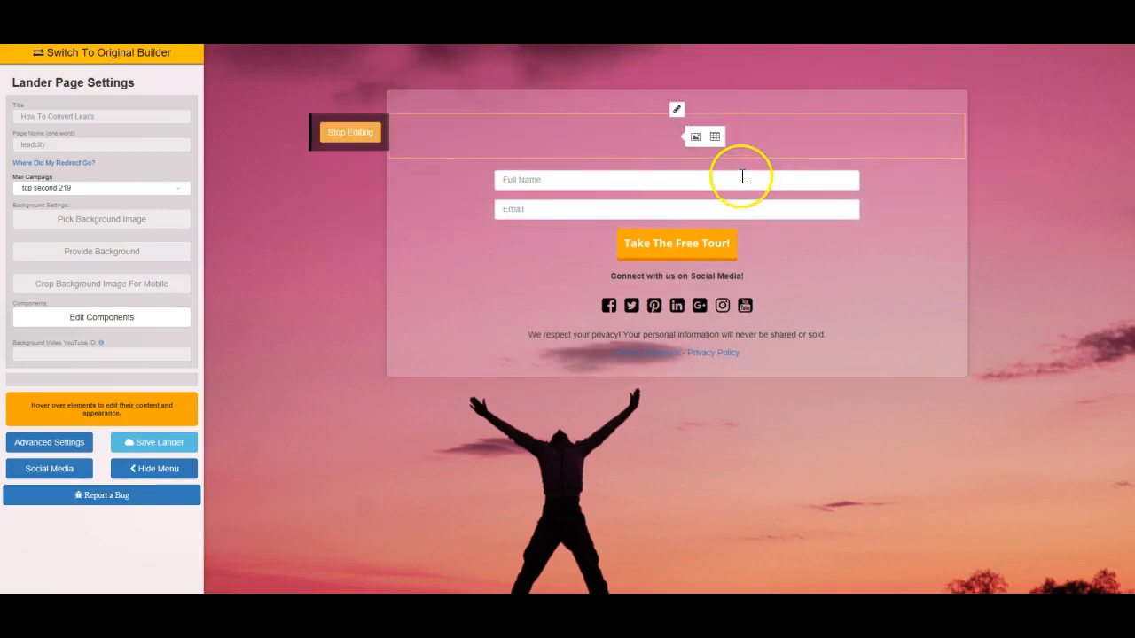
text(LEARN)
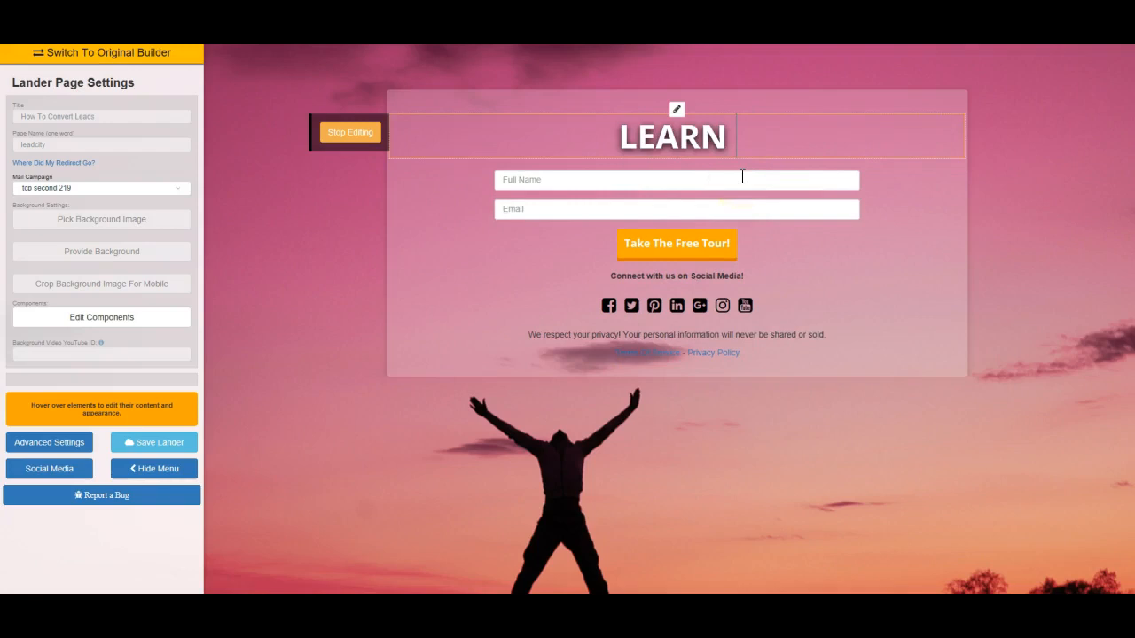
text( HOW TO CONVERT YOUR CONTACTS FROM ARE LEADS CITY!)
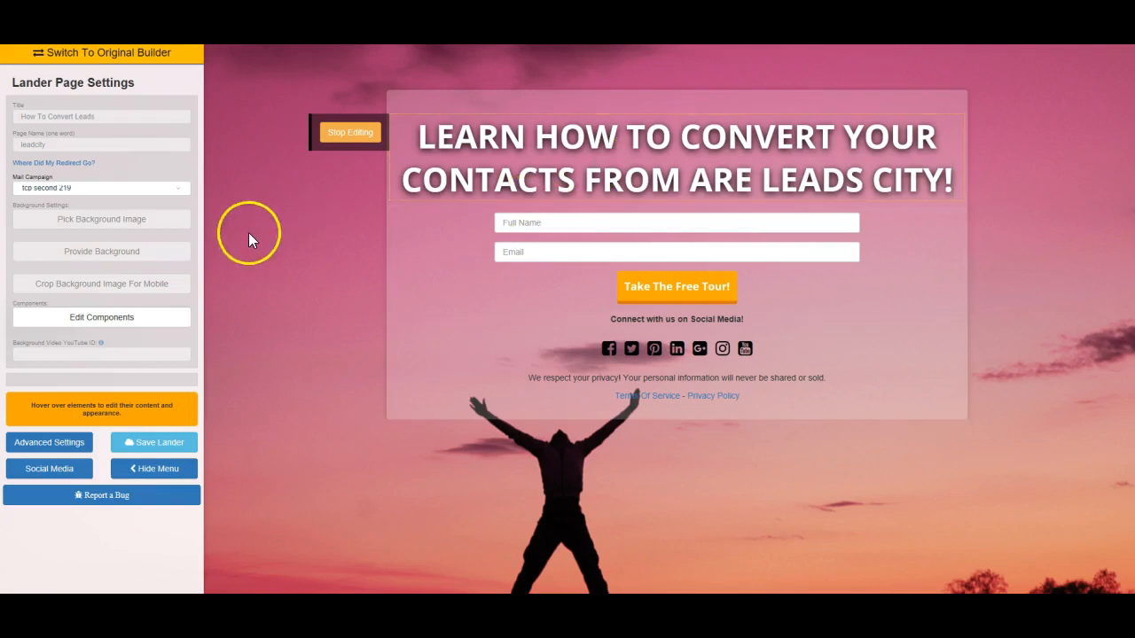
Add an image component between the headline and the form, finish the headline editing, and open the image's content for editing.
click(108, 323)
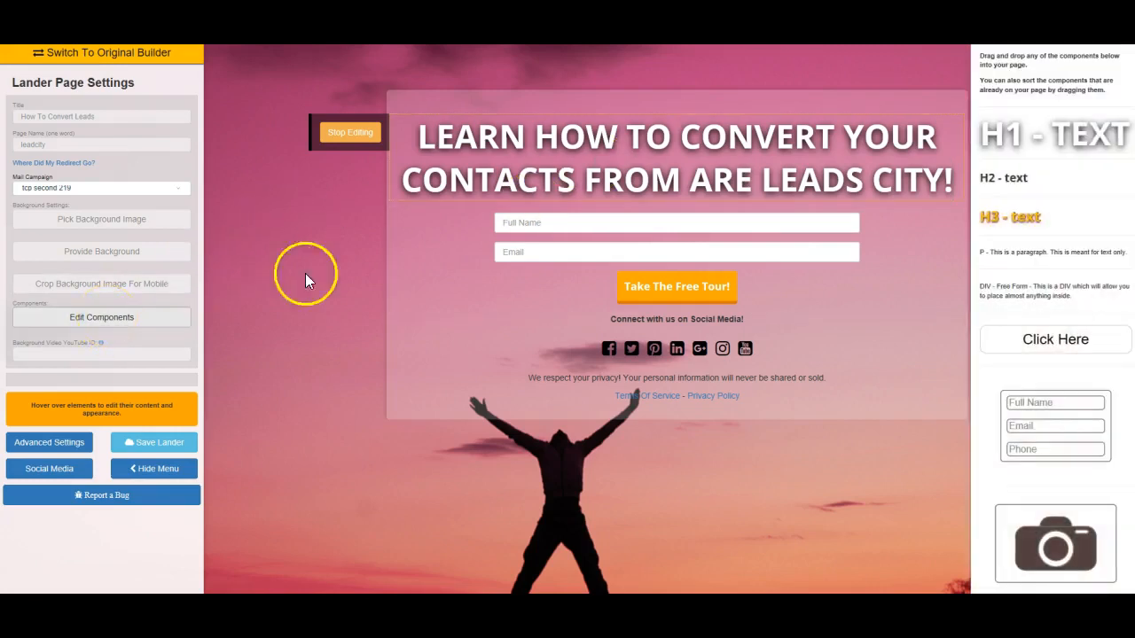
drag(1089, 561, 803, 224)
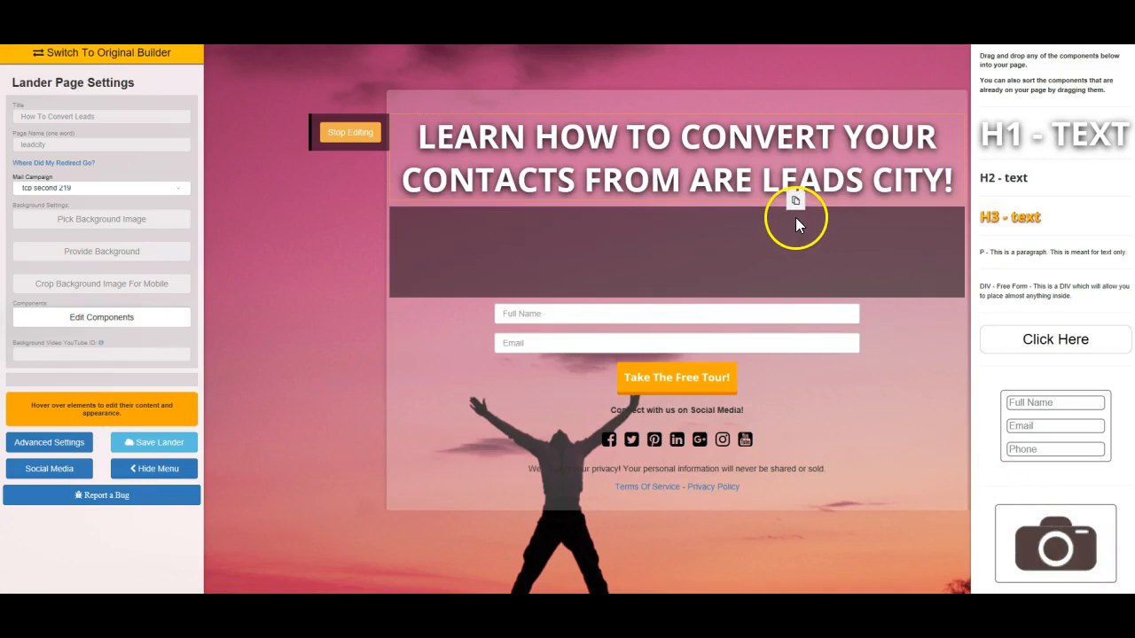
drag(796, 219, 796, 222)
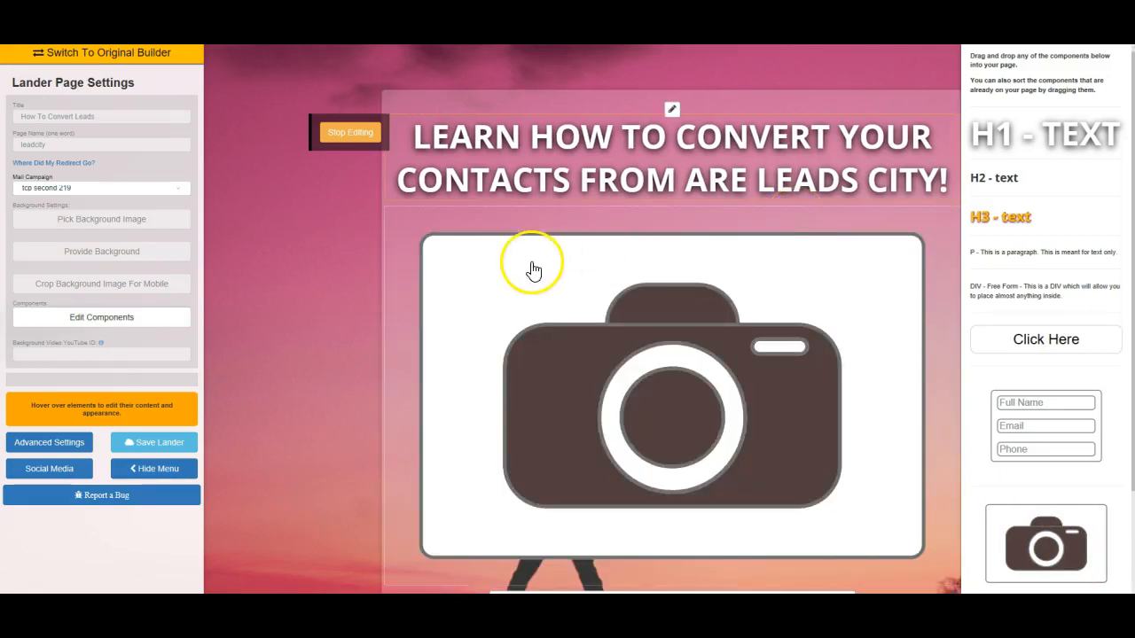
click(328, 144)
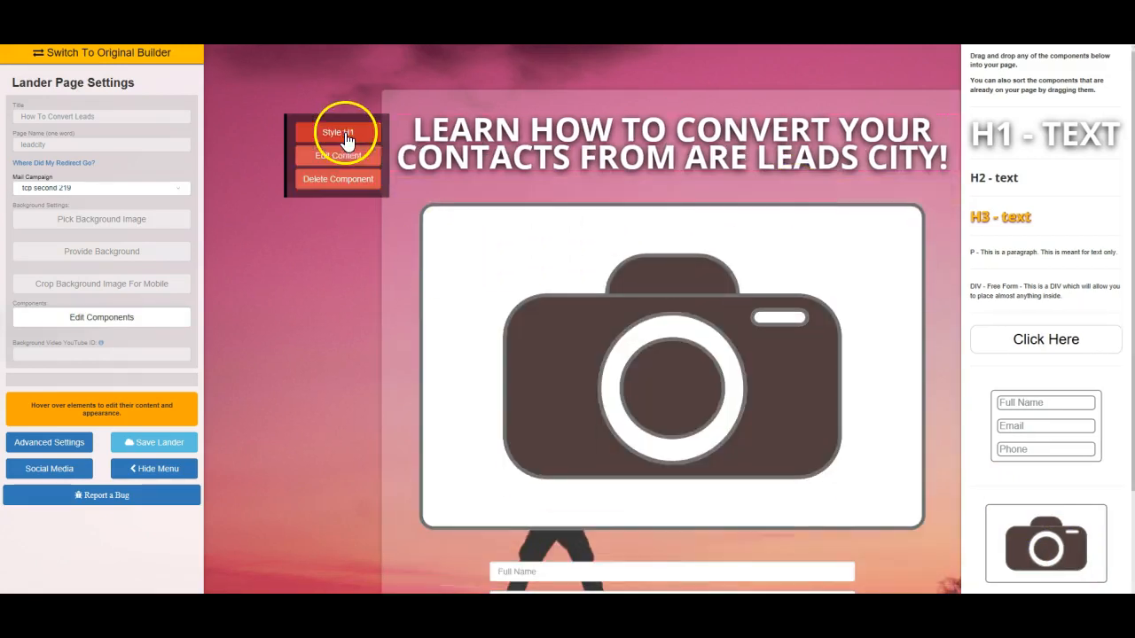
mouse_move(443, 215)
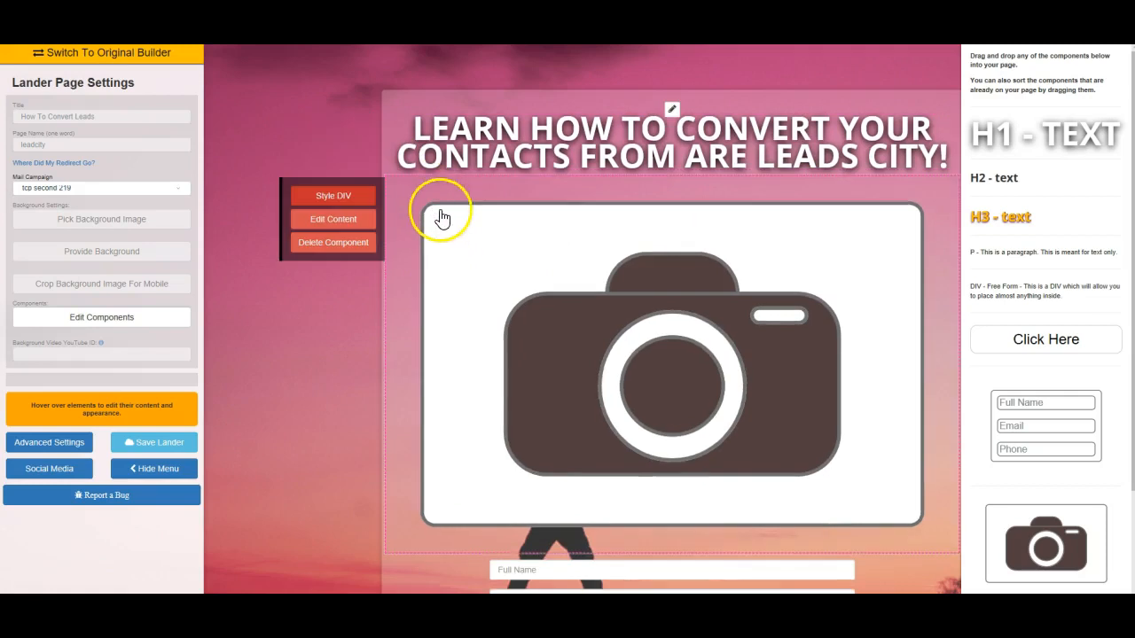
click(356, 220)
click(437, 132)
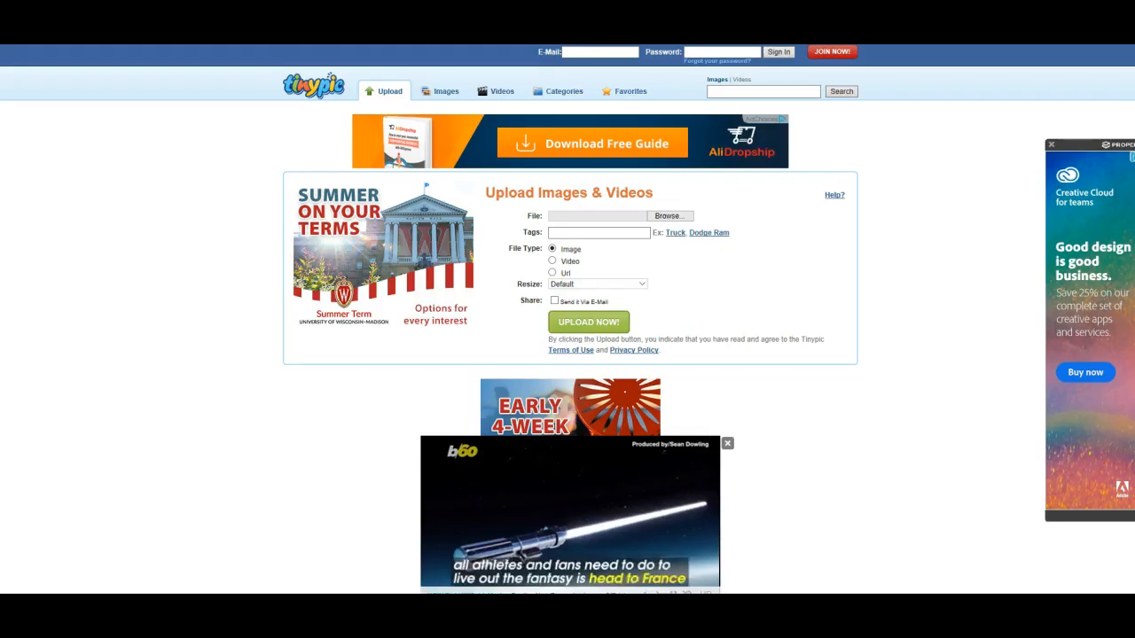
Switch to Tinypic and upload the "LEAD!" graphic from the computer's saved captures.
click(669, 217)
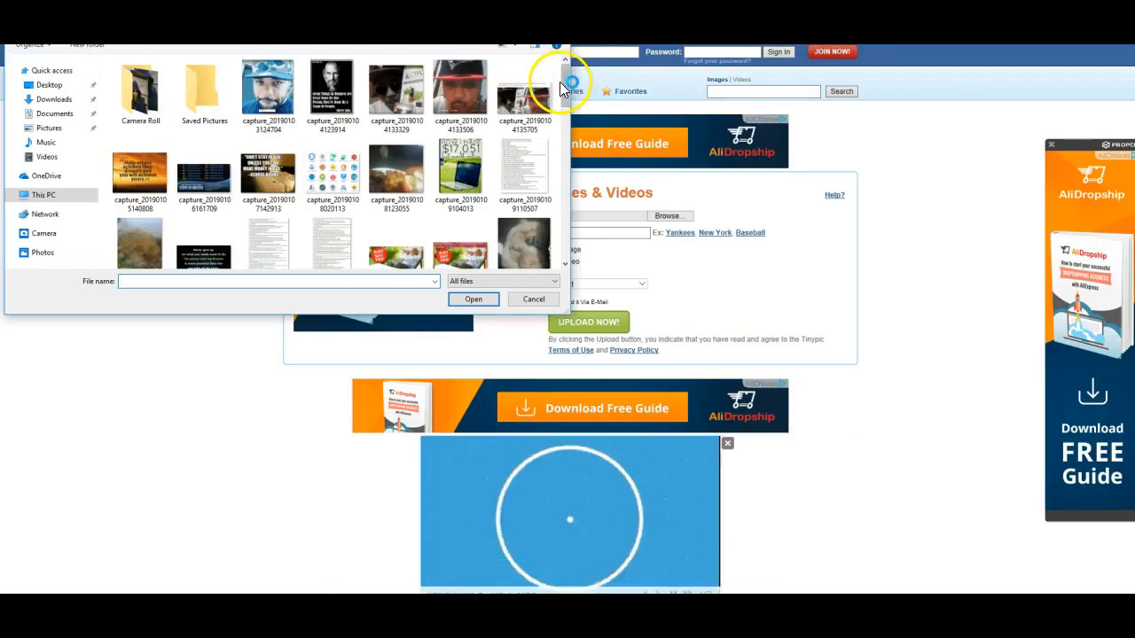
drag(564, 82, 568, 268)
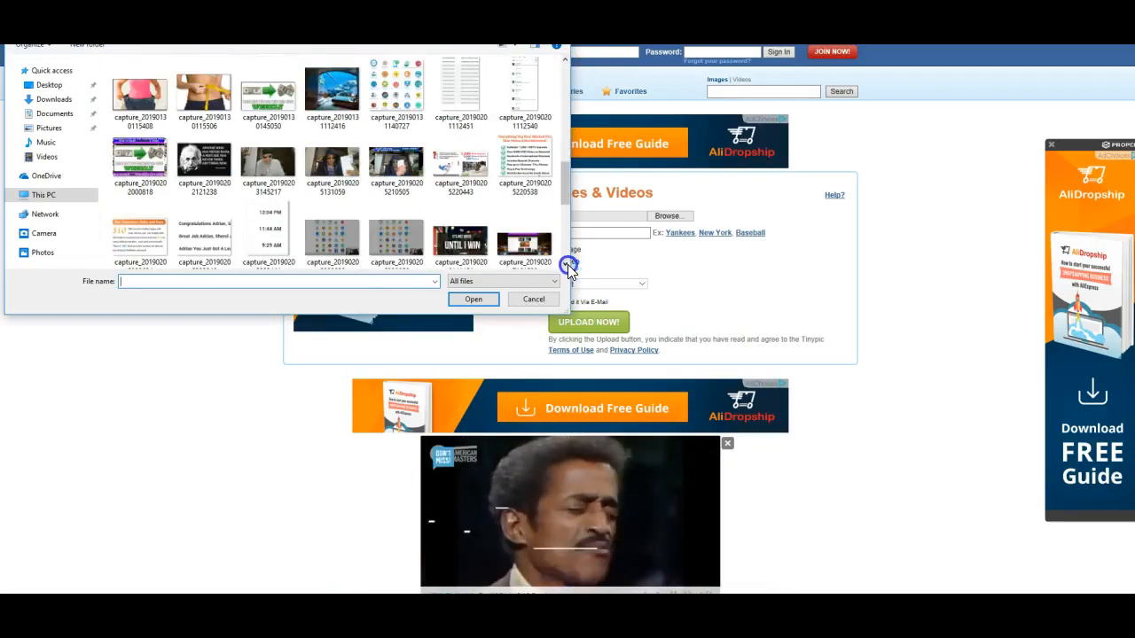
click(139, 232)
click(475, 302)
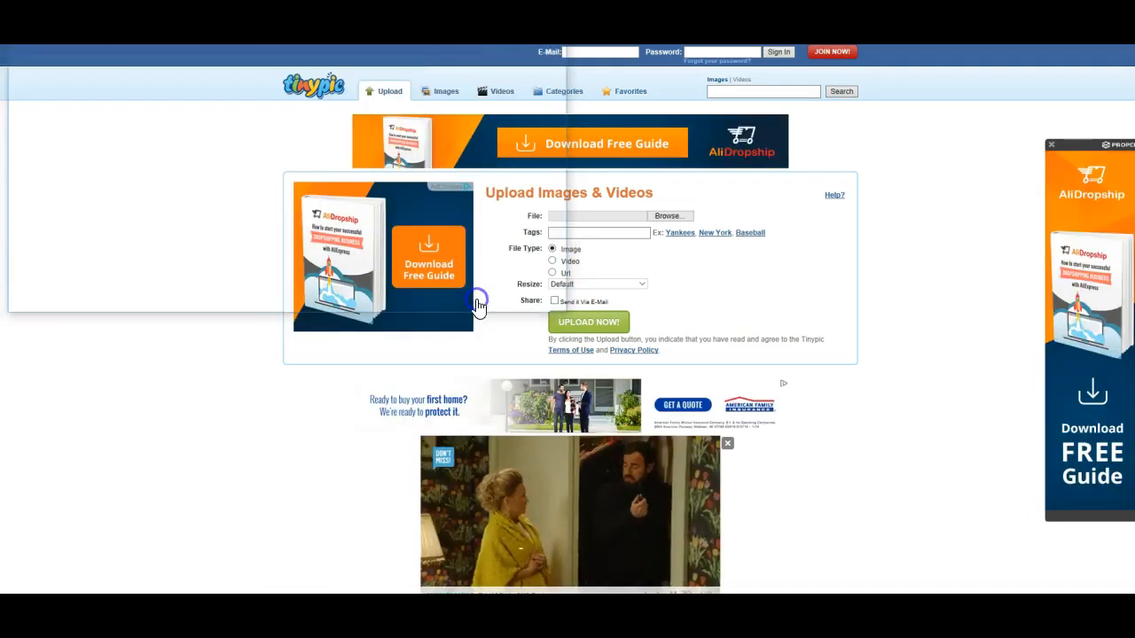
click(578, 324)
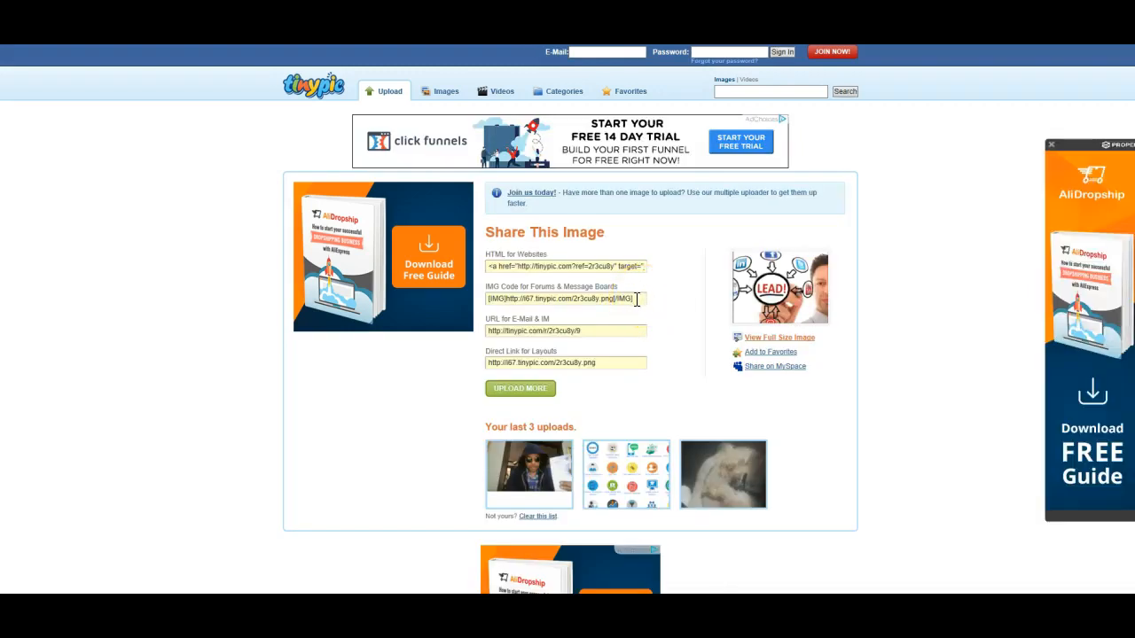
Copy the uploaded picture's IMG code for forums and paste it as the image component's URL in the lander builder.
drag(636, 300, 455, 302)
key(ctrl+c)
click(366, 127)
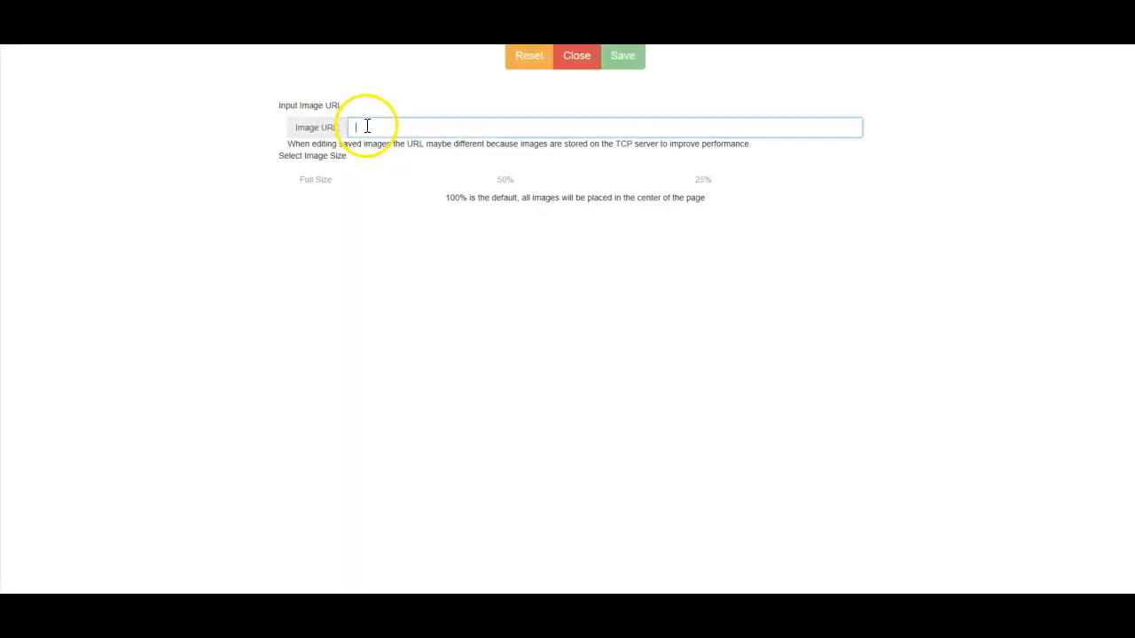
right_click(366, 127)
click(399, 147)
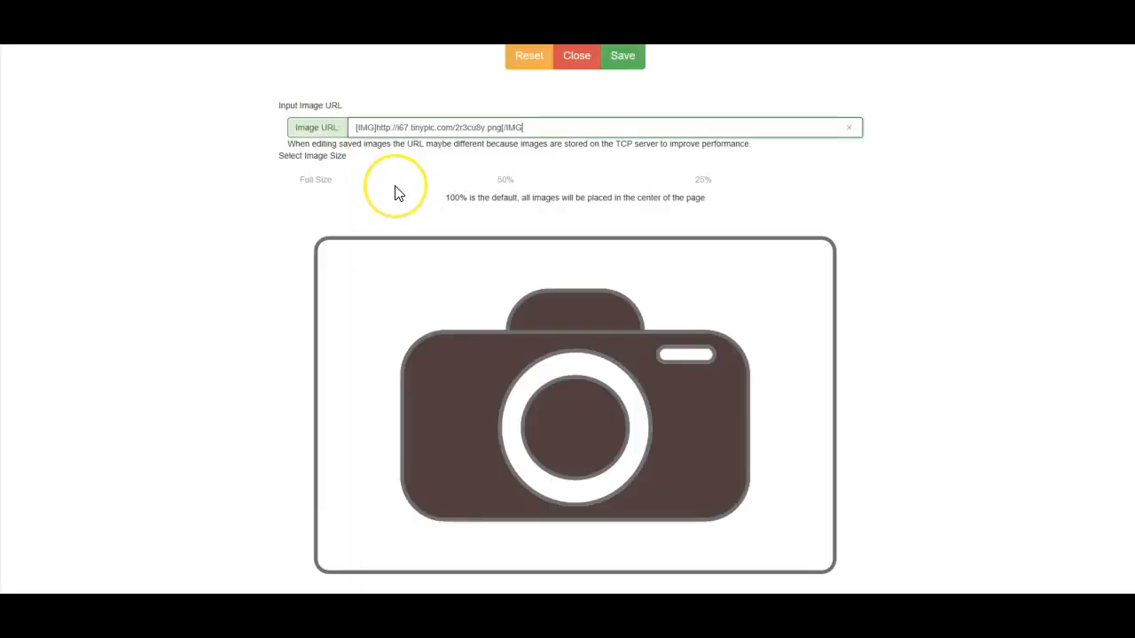
Strip the IMG tags from the image URL, set the image size to 50%, and save the image.
click(374, 128)
key(BackSpace)
key(BackSpace)
key(BackSpace)
key(BackSpace)
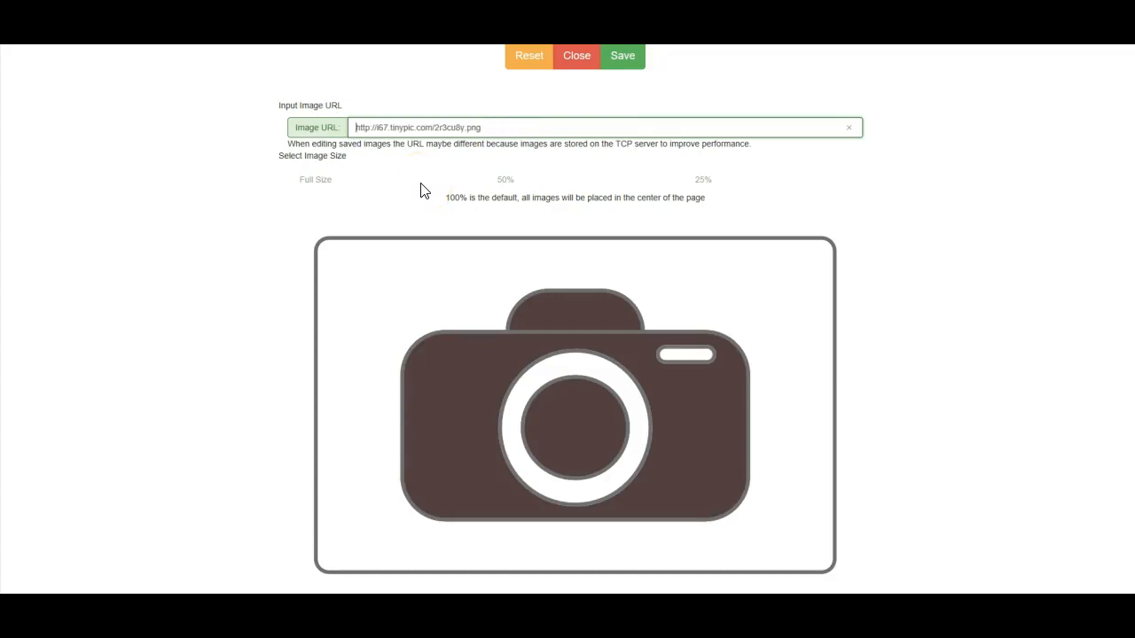
click(505, 181)
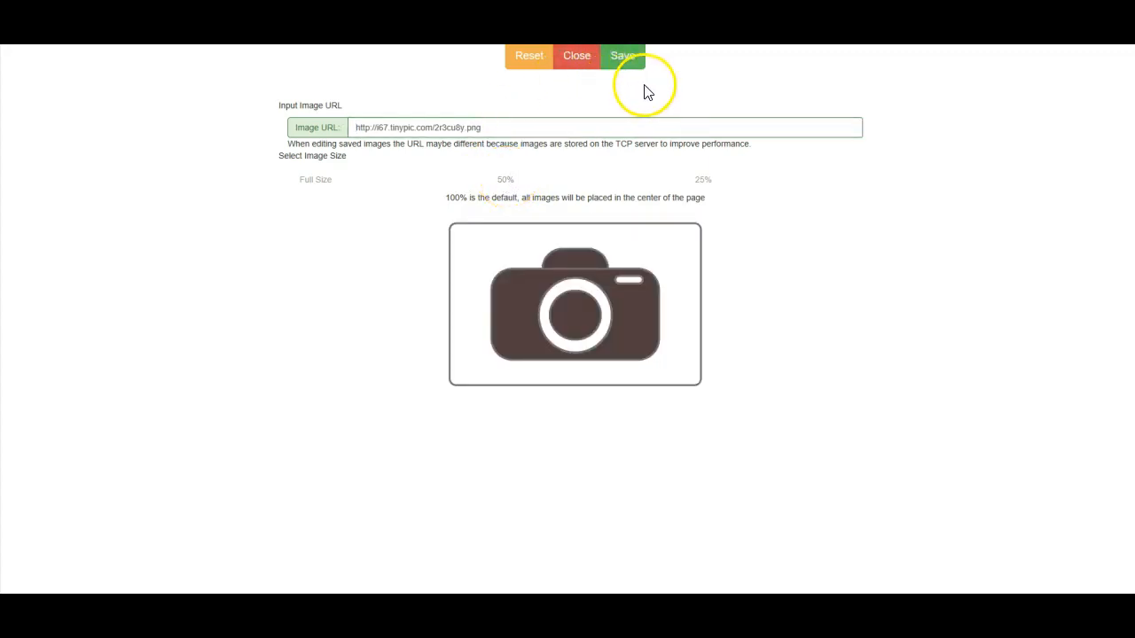
click(626, 60)
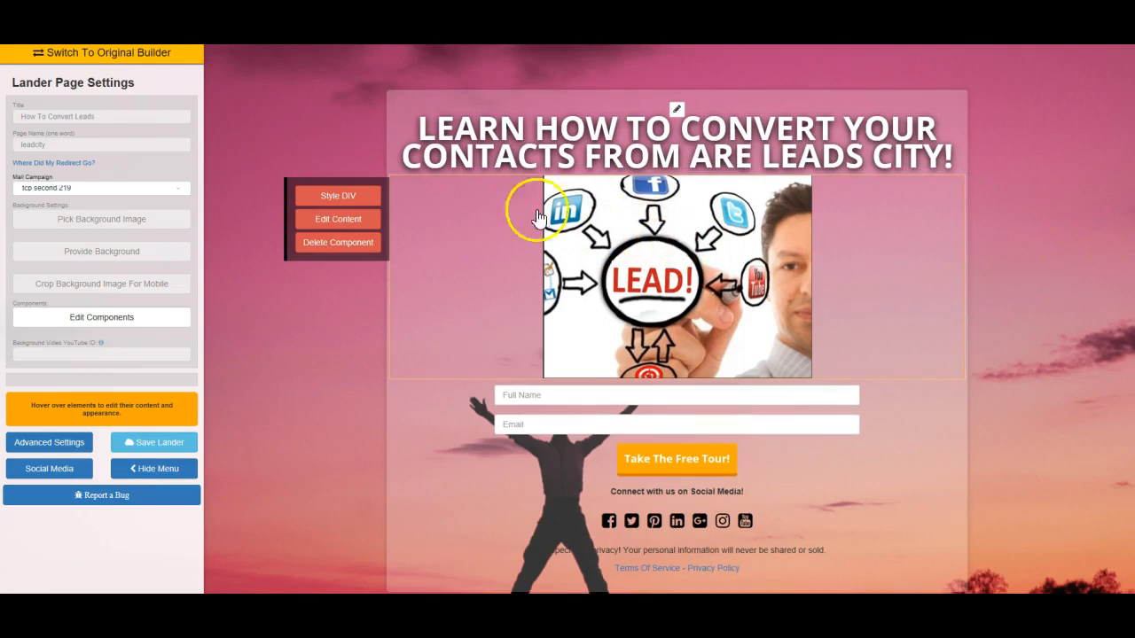
Choose the sunlit, crowded street photo from the City category as the page background and confirm its mobile crop.
click(95, 230)
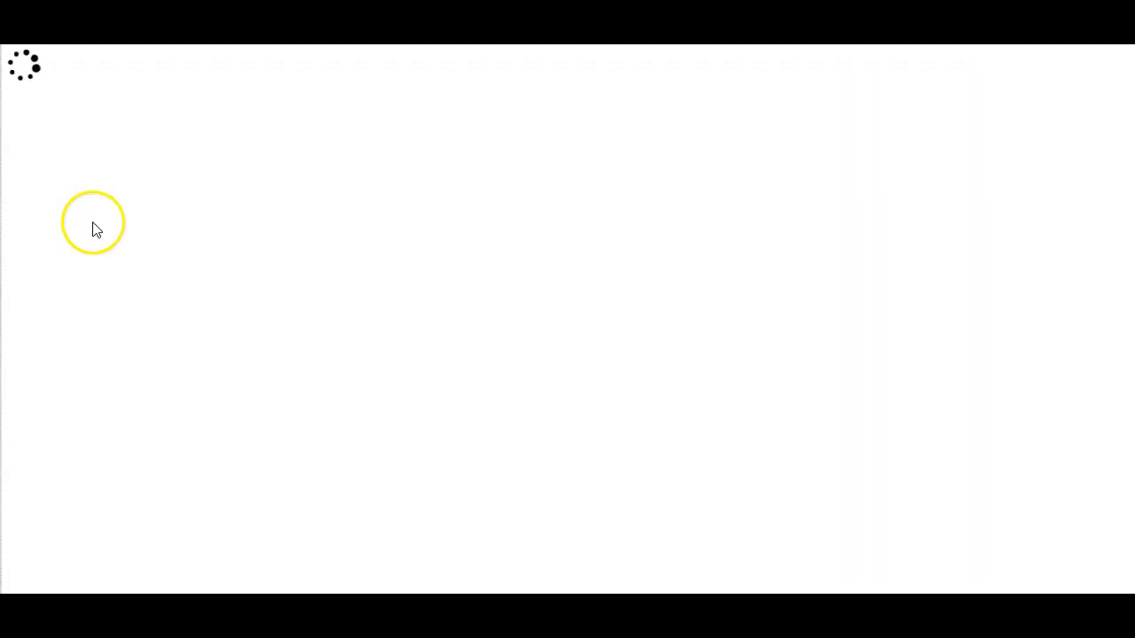
scroll(571, 319, down, 3)
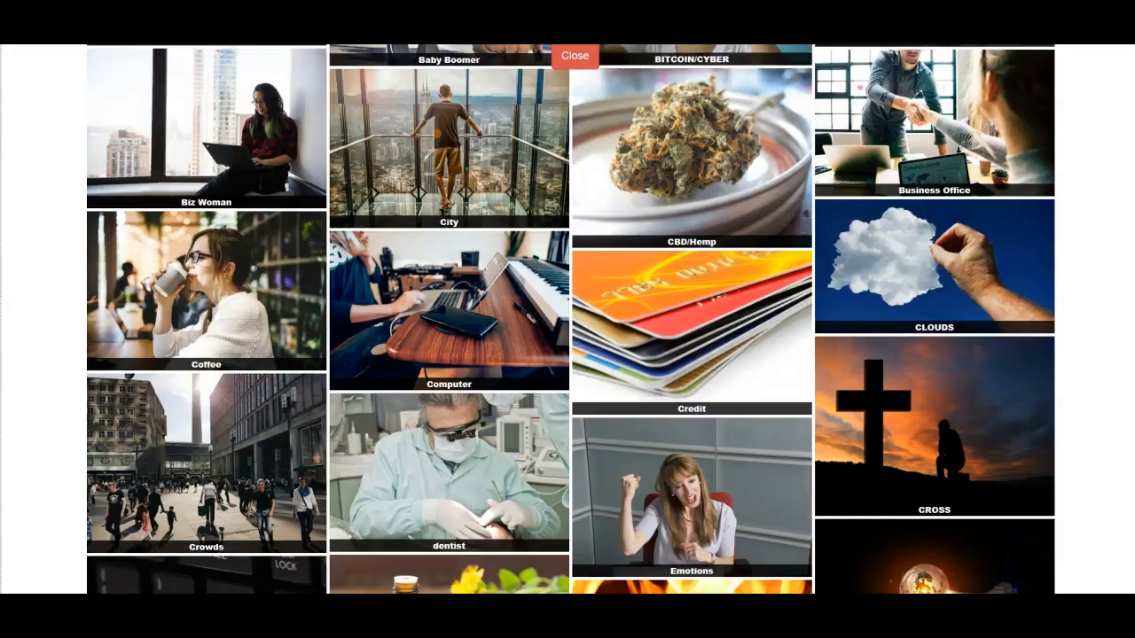
scroll(571, 319, down, 1)
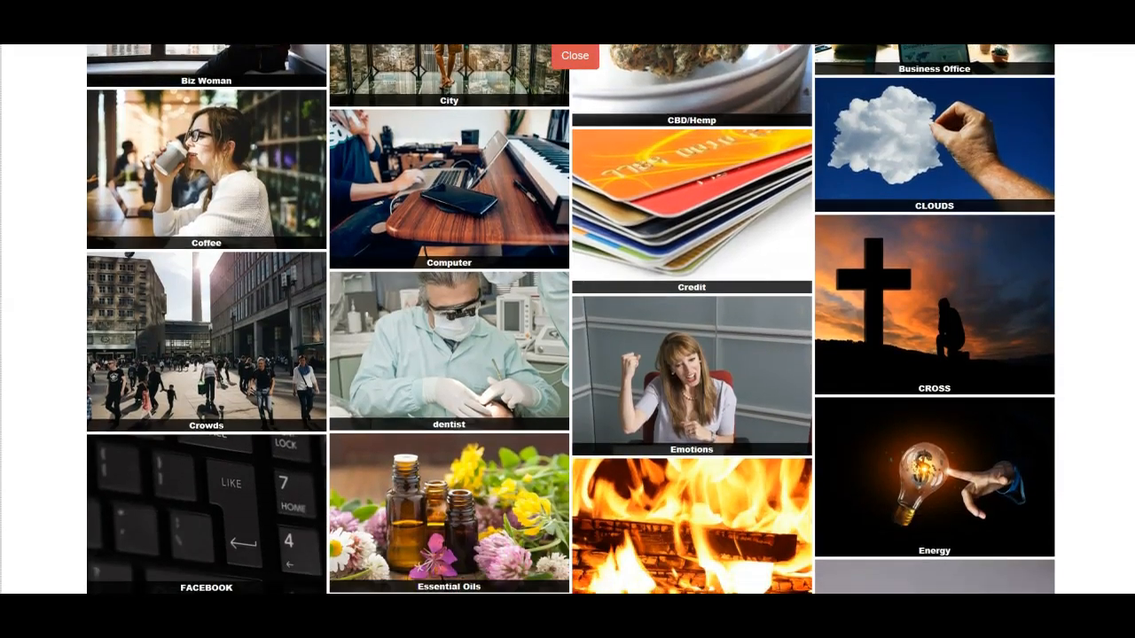
scroll(571, 319, down, 10)
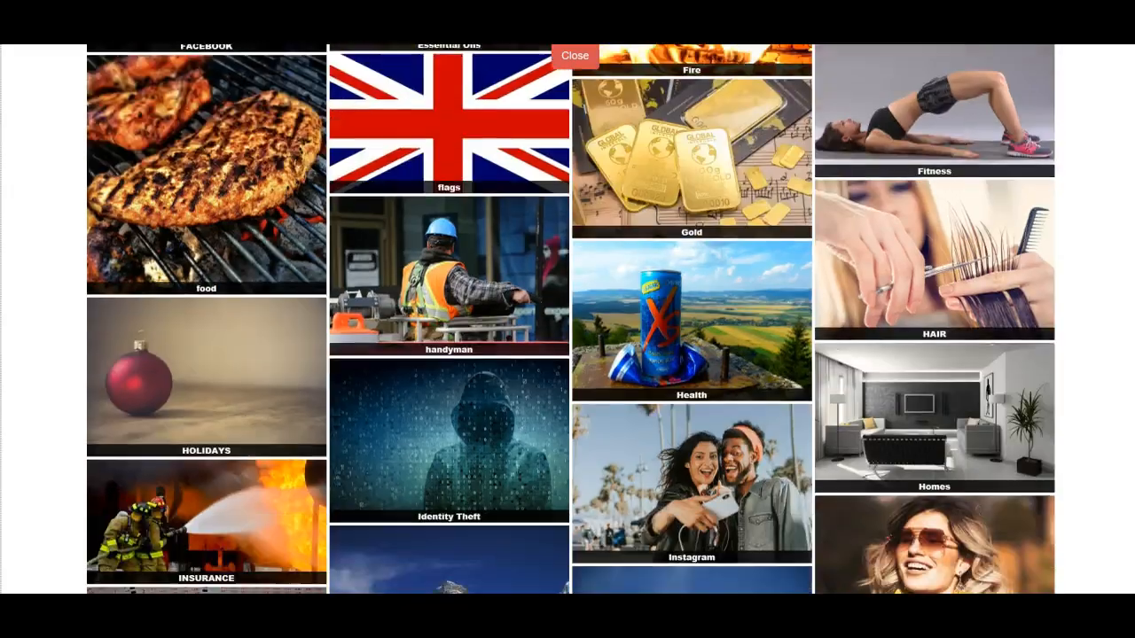
scroll(571, 319, down, 12)
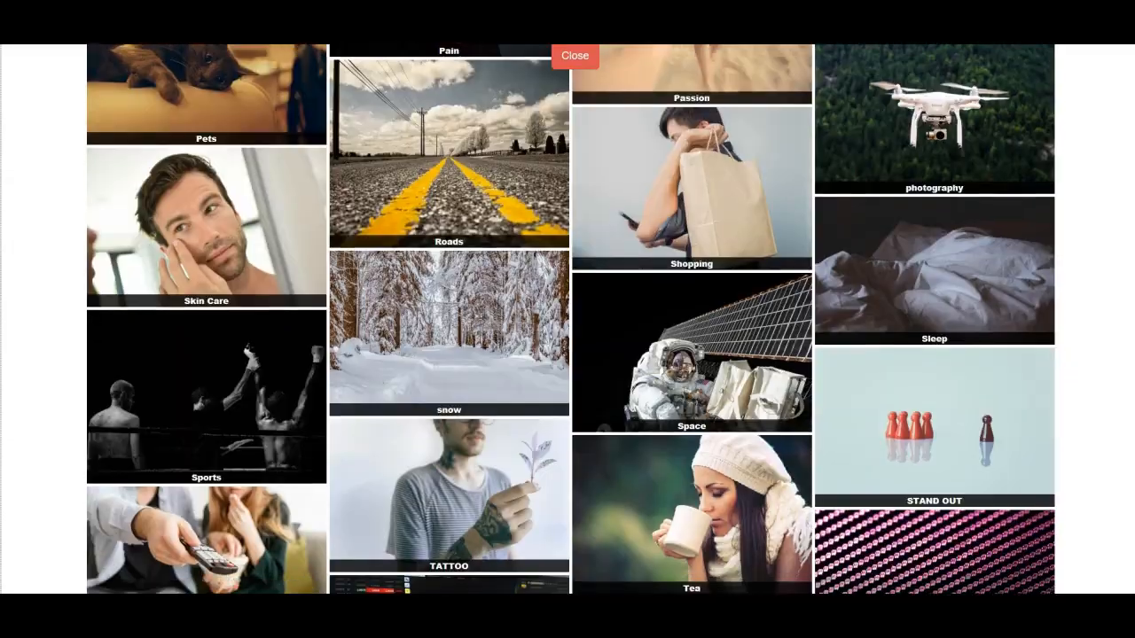
scroll(571, 319, down, 3)
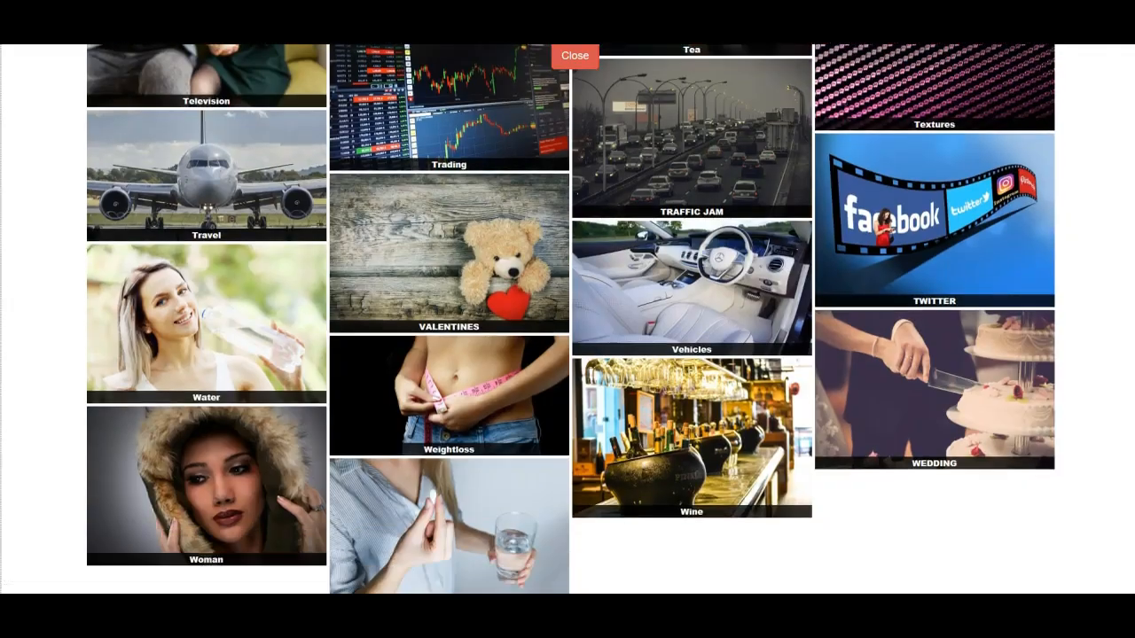
scroll(571, 319, up, 8)
scroll(571, 320, up, 20)
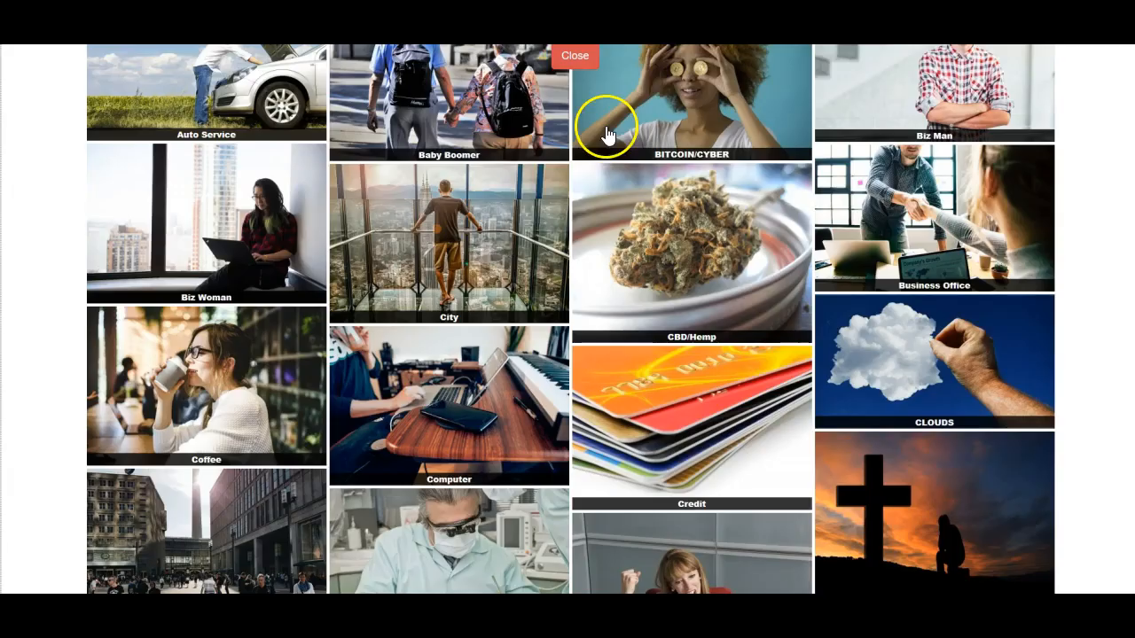
click(470, 239)
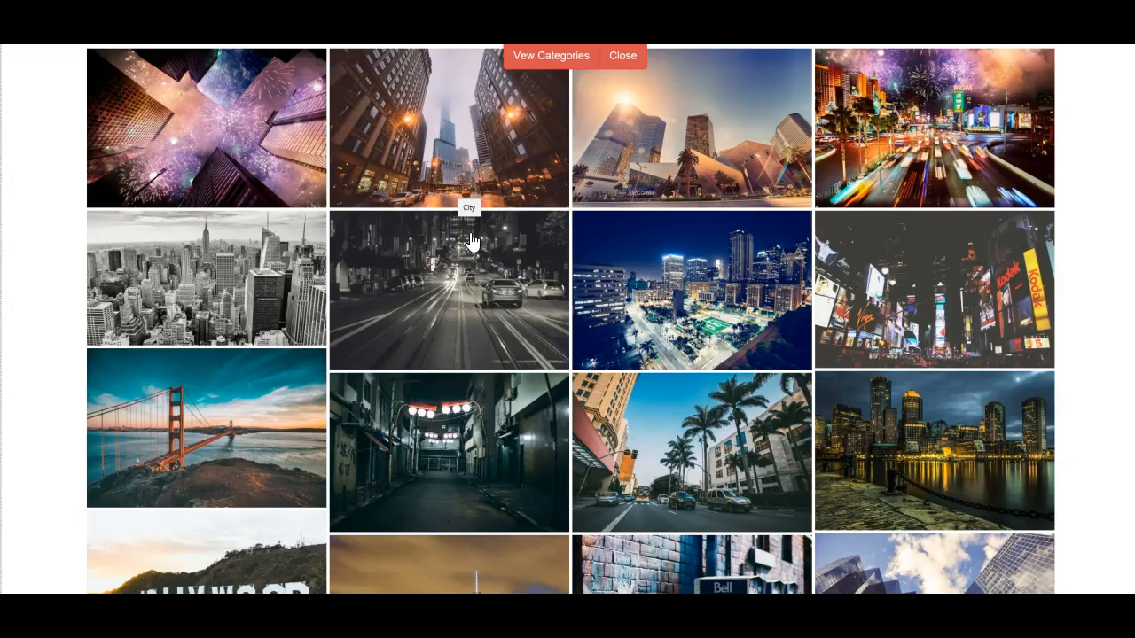
scroll(471, 241, down, 5)
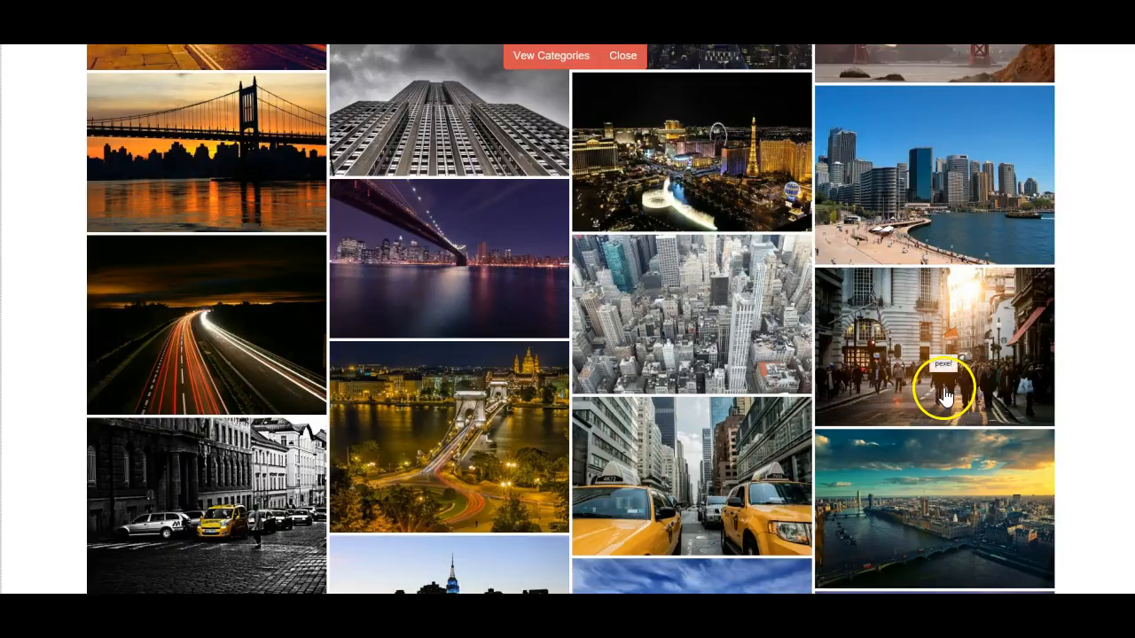
click(944, 394)
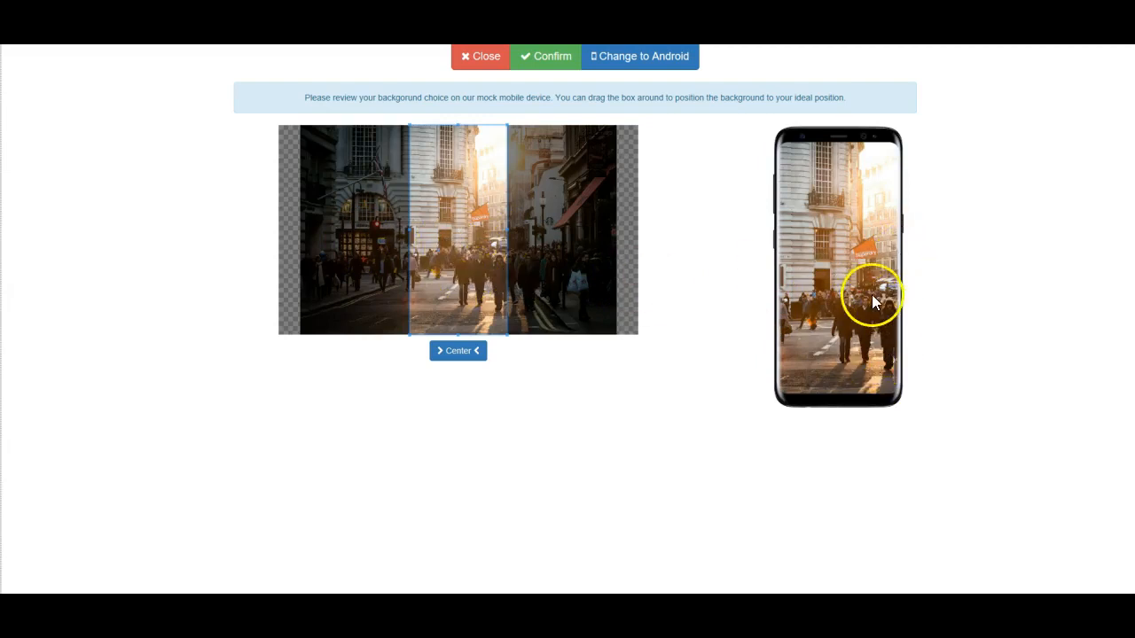
click(542, 60)
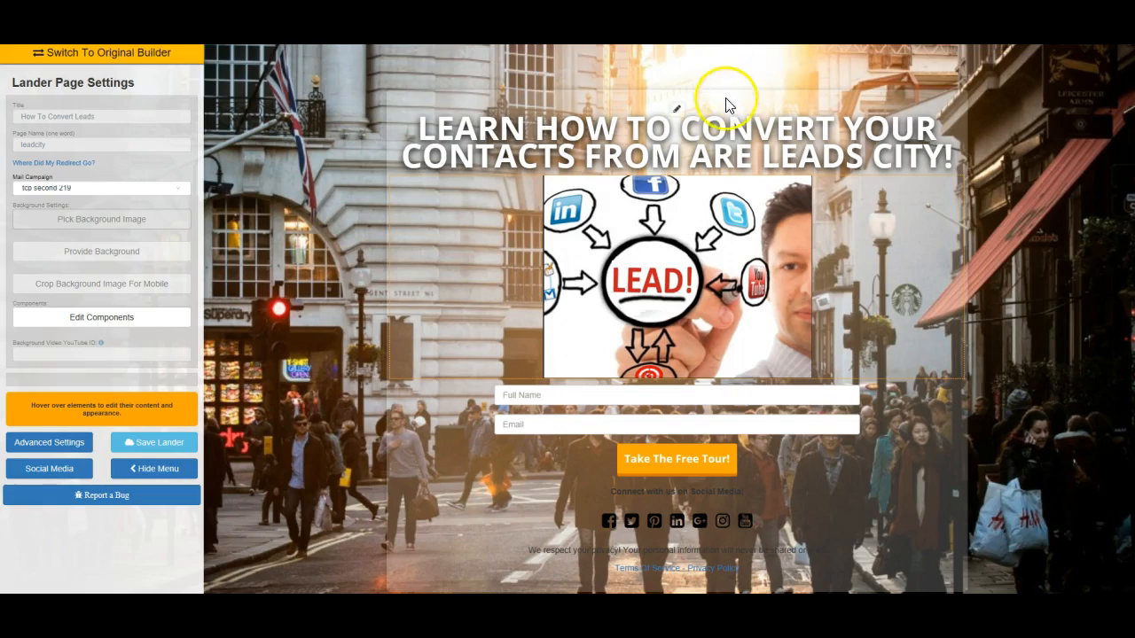
Set the content container's overlay color to near-black RGB 22, 22, 22 with 0.8 opacity.
click(676, 111)
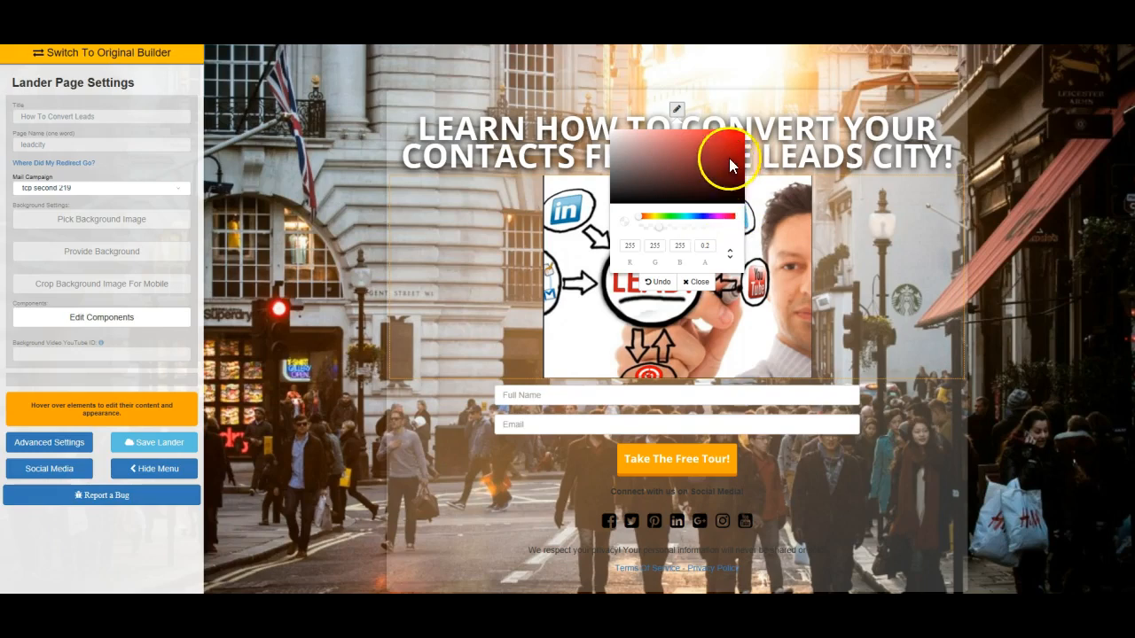
click(738, 134)
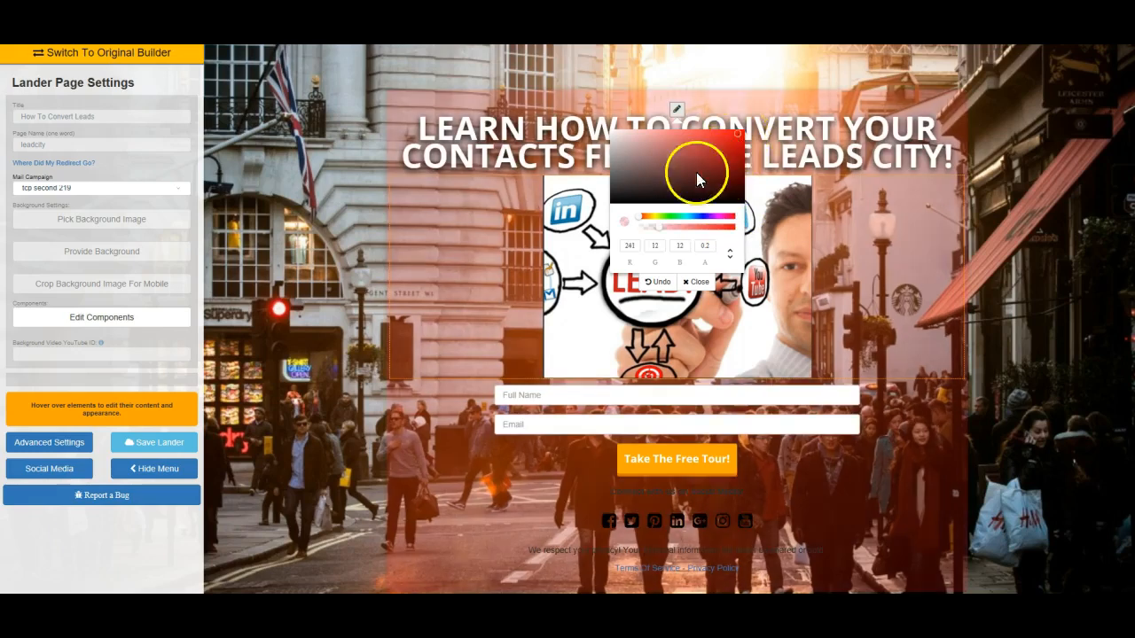
drag(660, 229, 717, 233)
click(671, 216)
click(611, 197)
click(688, 228)
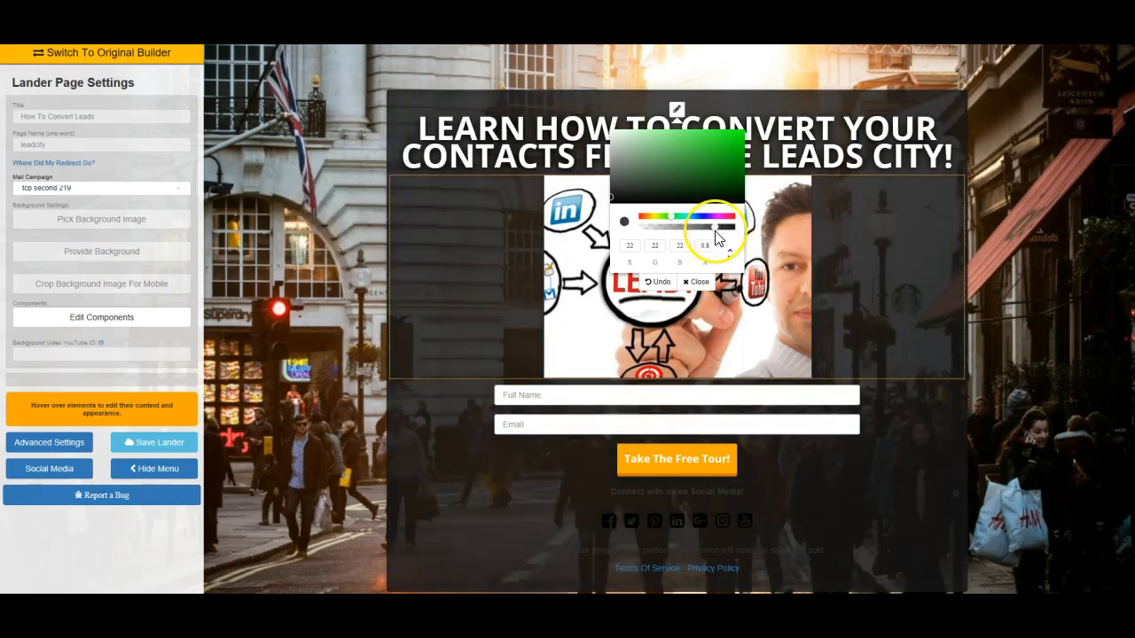
click(699, 282)
Color the headline text red and adjust the X offset of its text shadow.
mouse_move(505, 177)
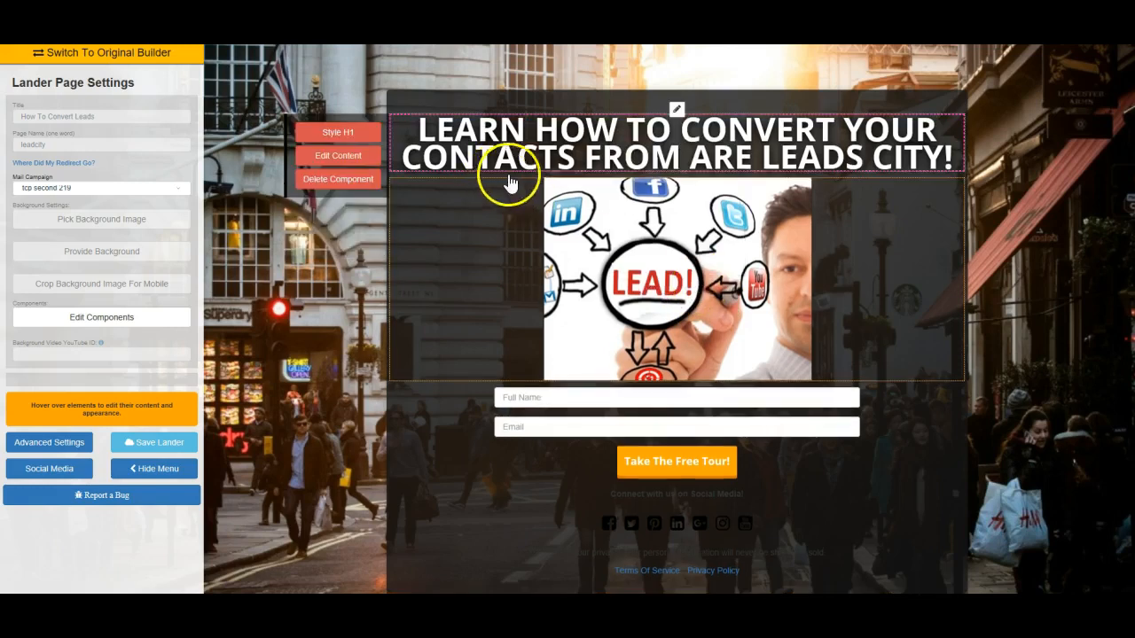
click(321, 131)
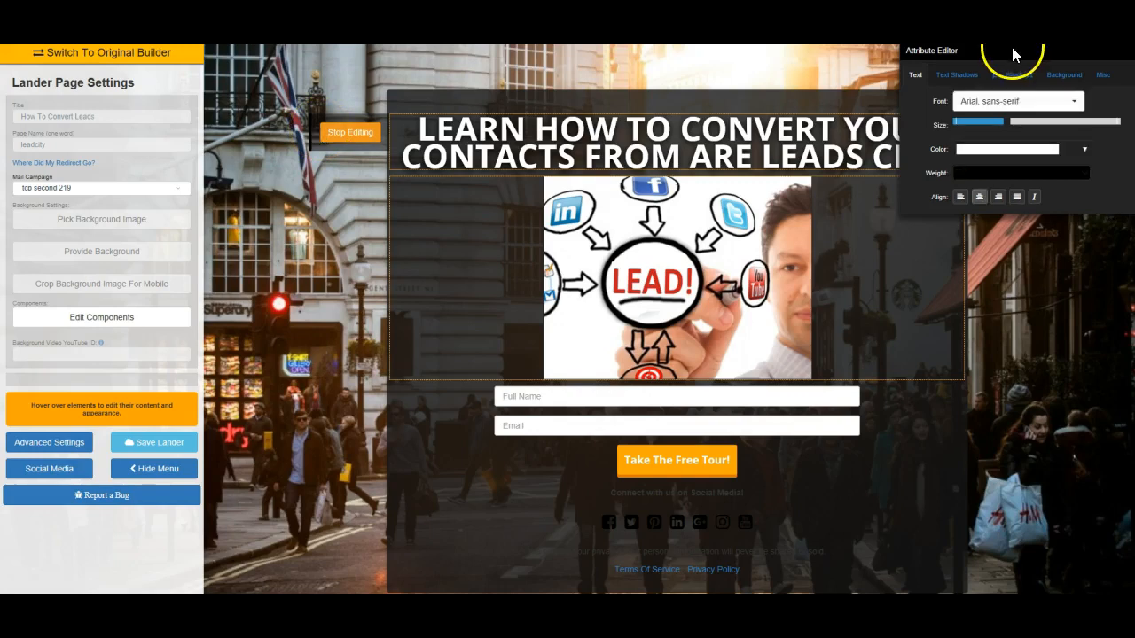
drag(1016, 50, 1016, 211)
click(1029, 310)
click(1038, 328)
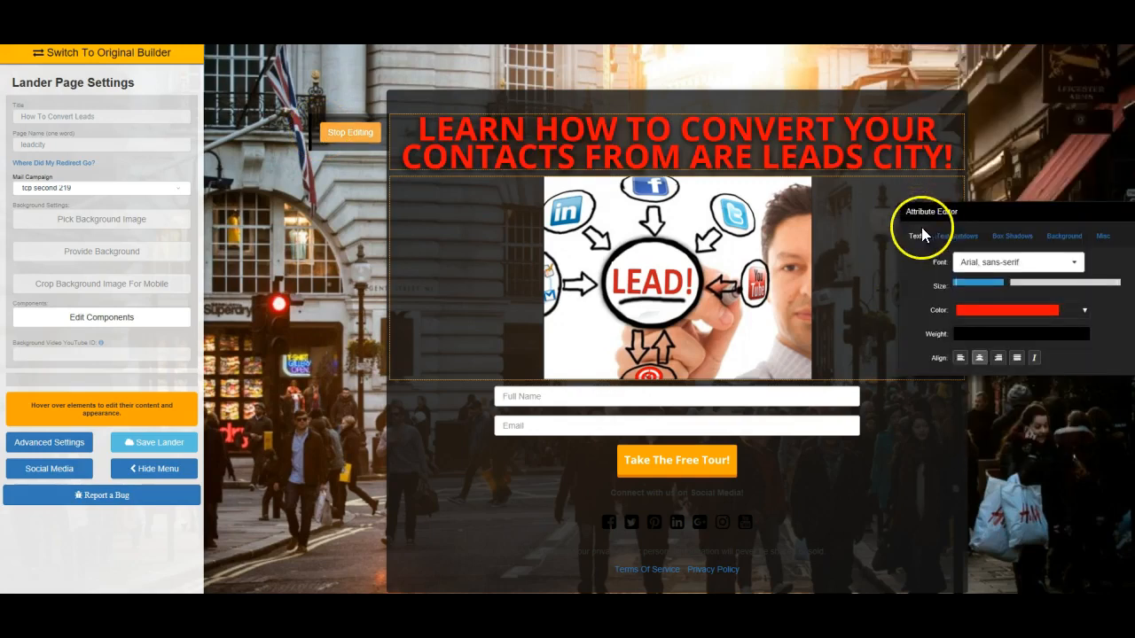
click(963, 236)
click(1035, 258)
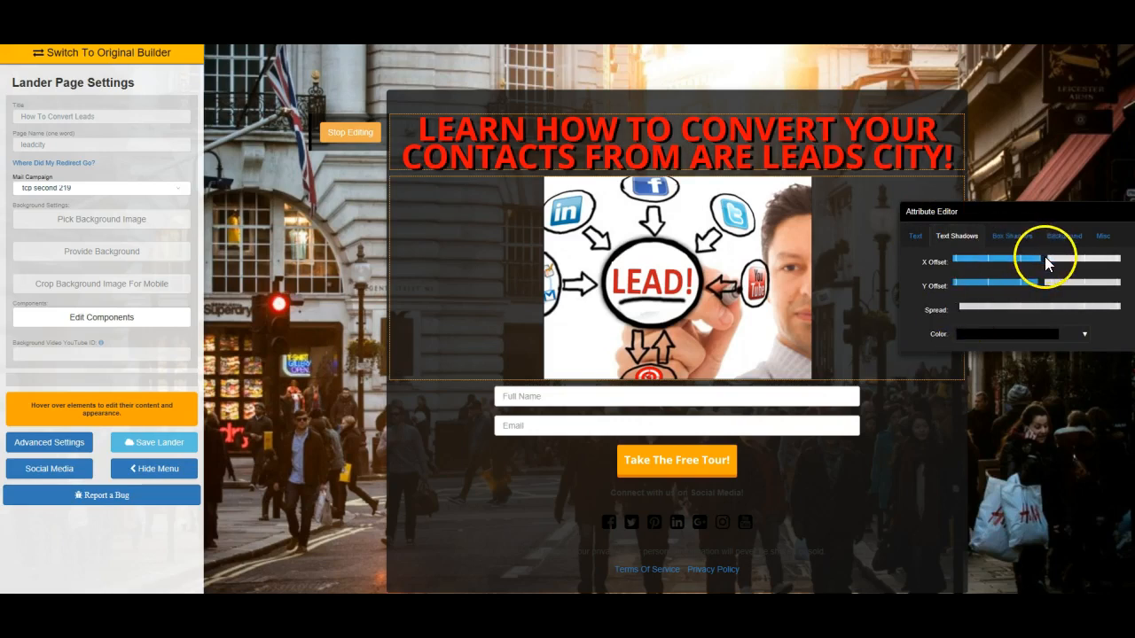
Reduce the headline's text size and set its weight to Bold.
click(914, 236)
click(993, 282)
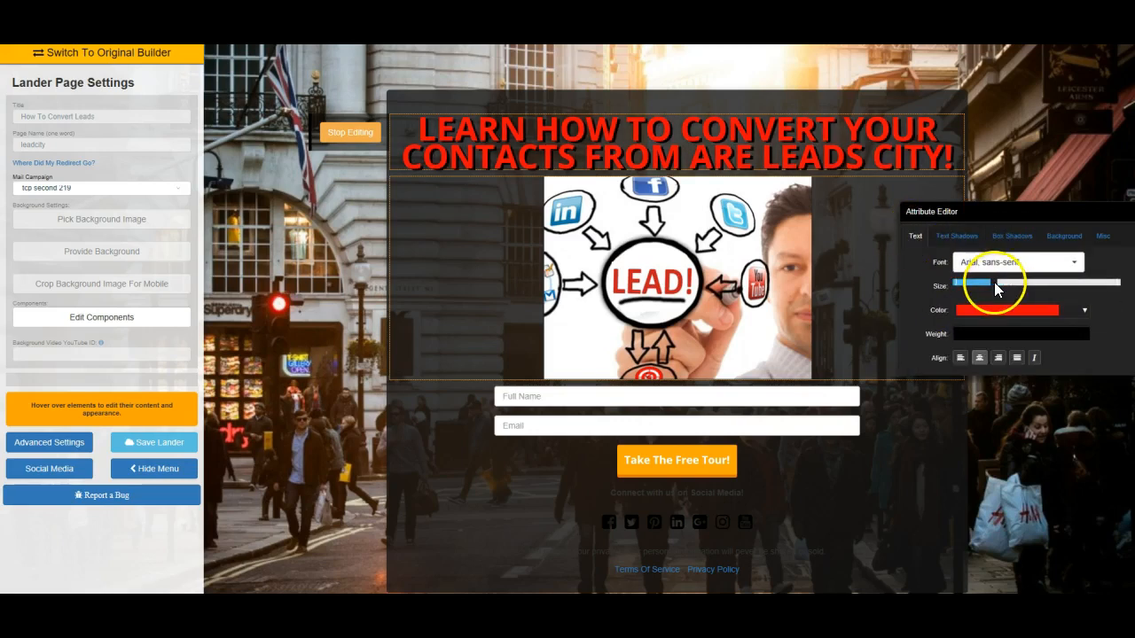
click(1019, 333)
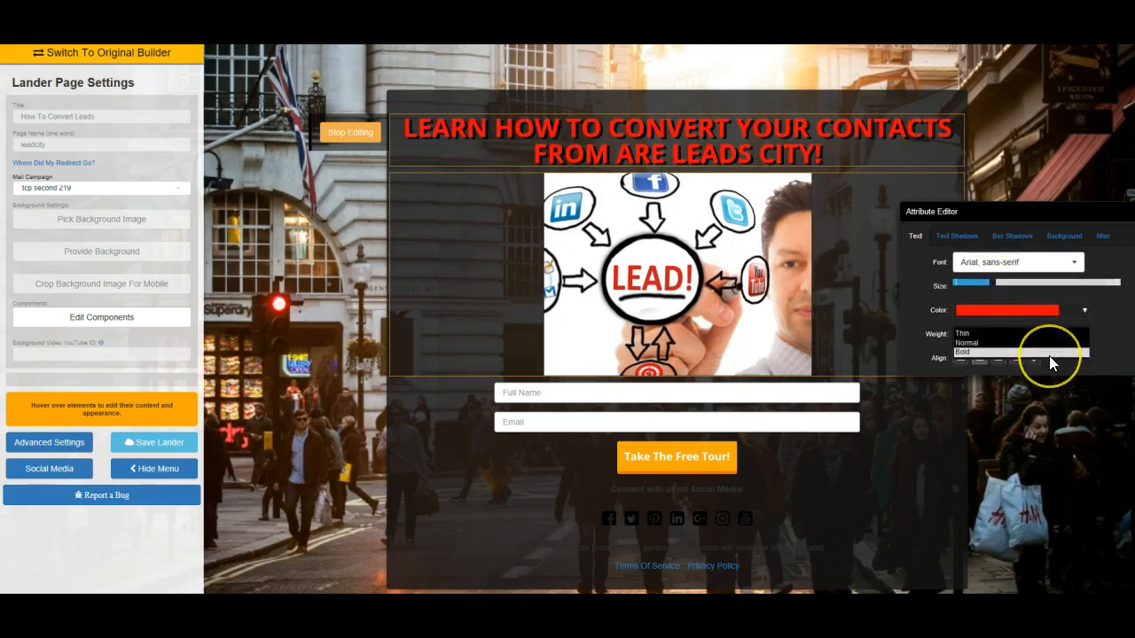
click(1049, 356)
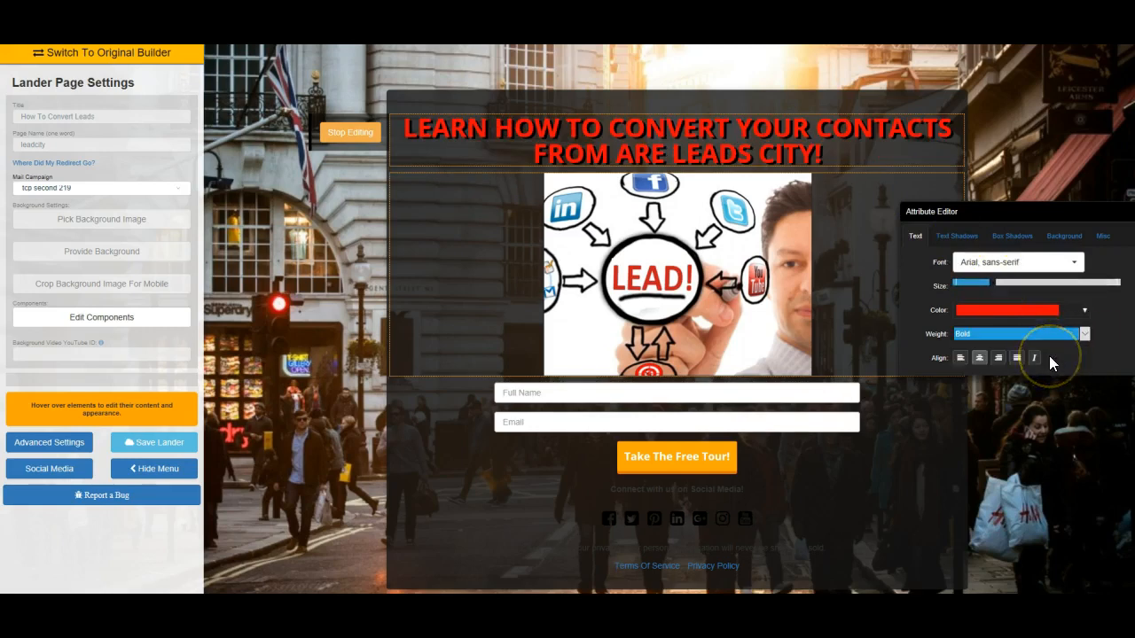
Change the headline font to Impact and enlarge the text slightly.
click(1078, 266)
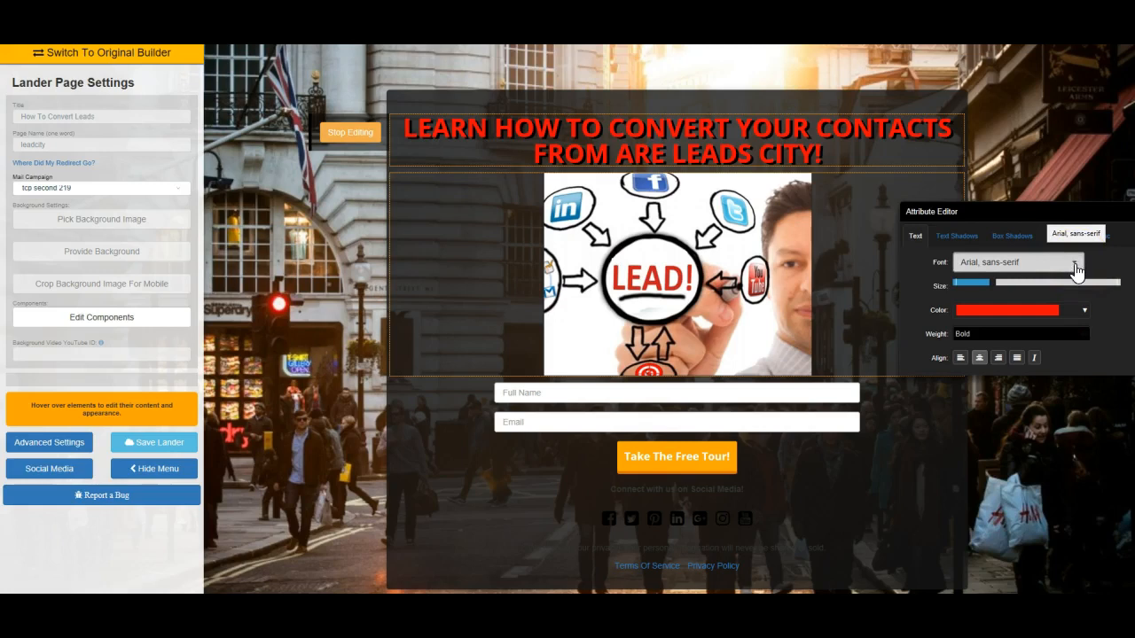
click(1074, 266)
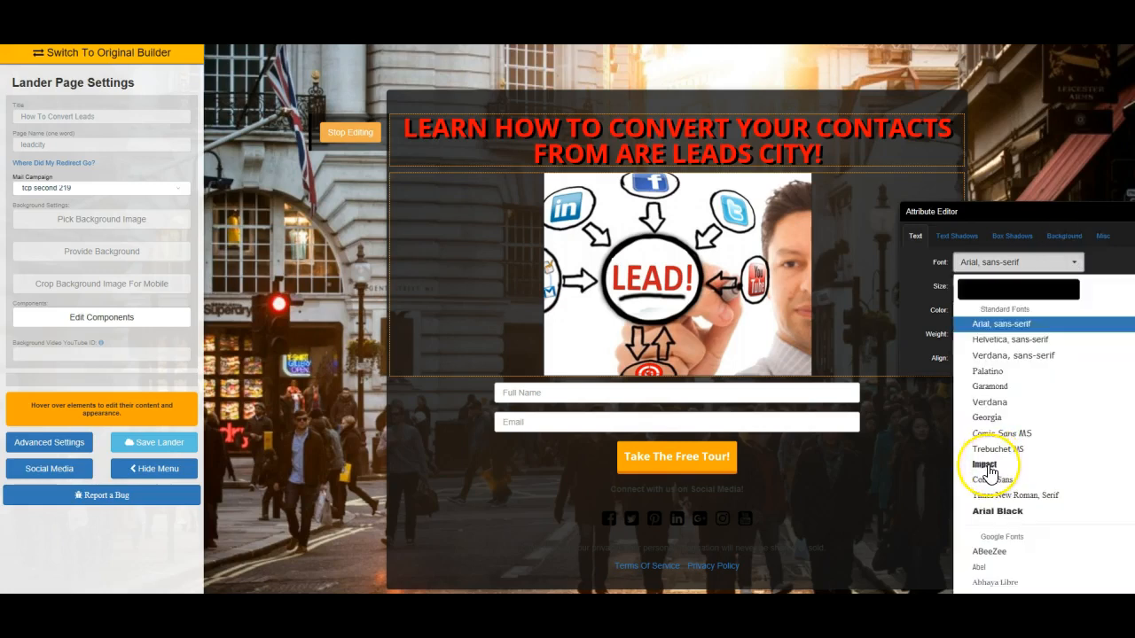
click(986, 466)
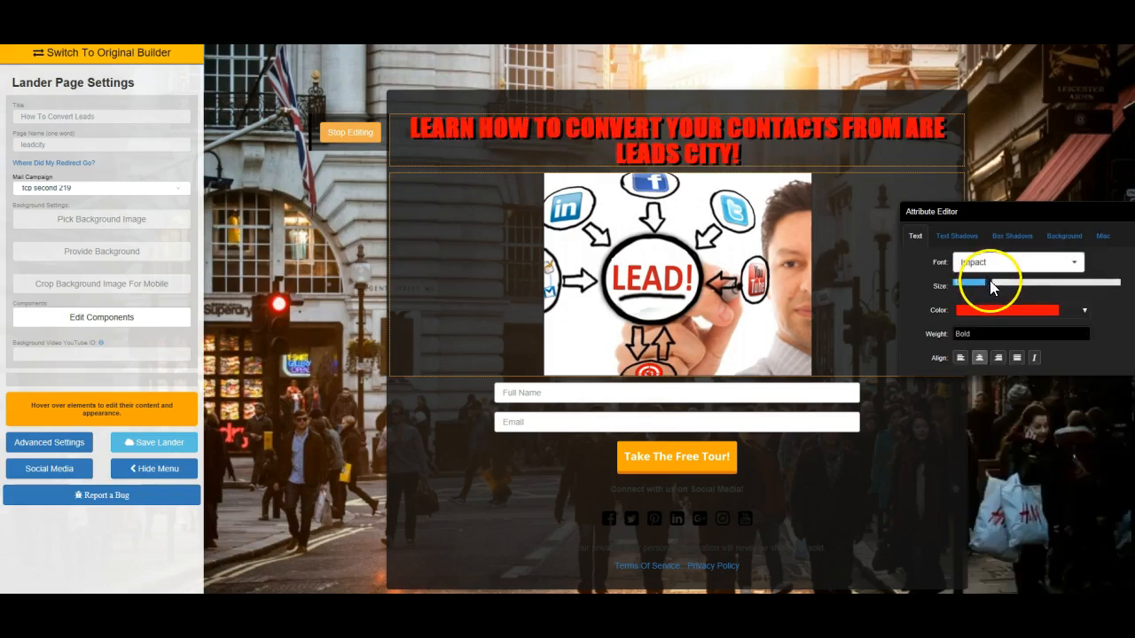
click(1001, 280)
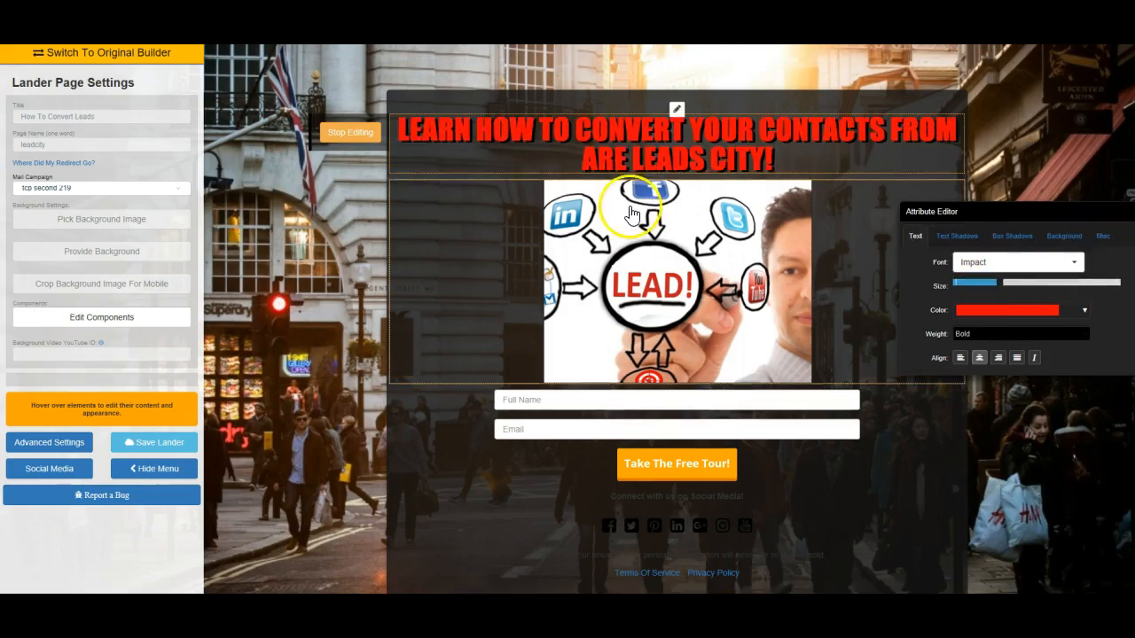
Finish styling the headline, open its content for editing, and color the words "LEADS CITY!" white.
click(341, 140)
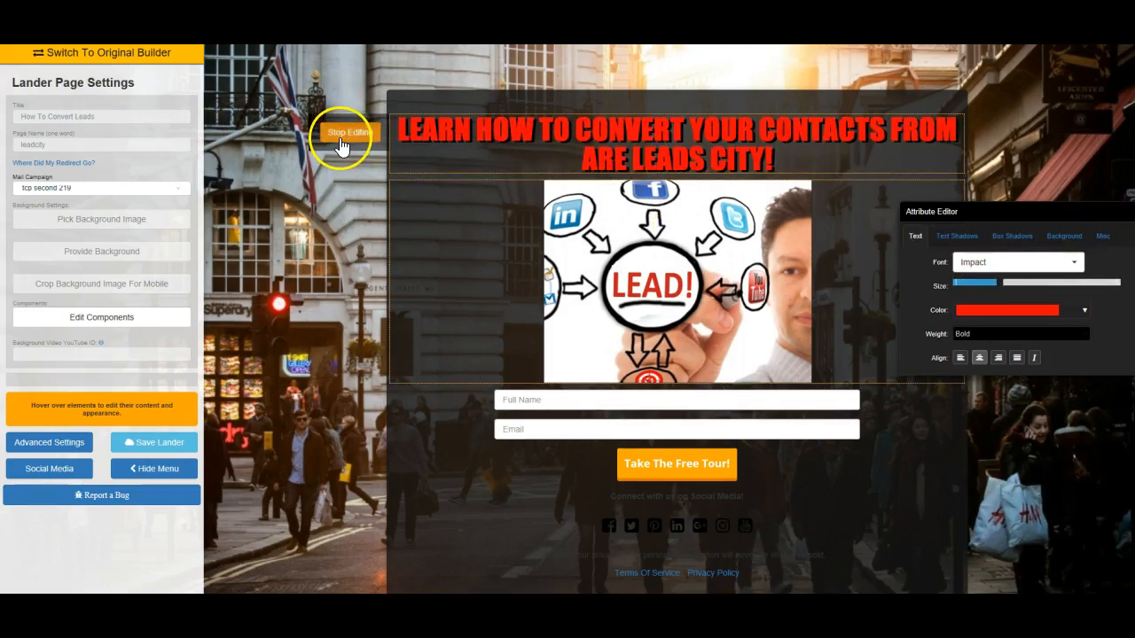
click(340, 155)
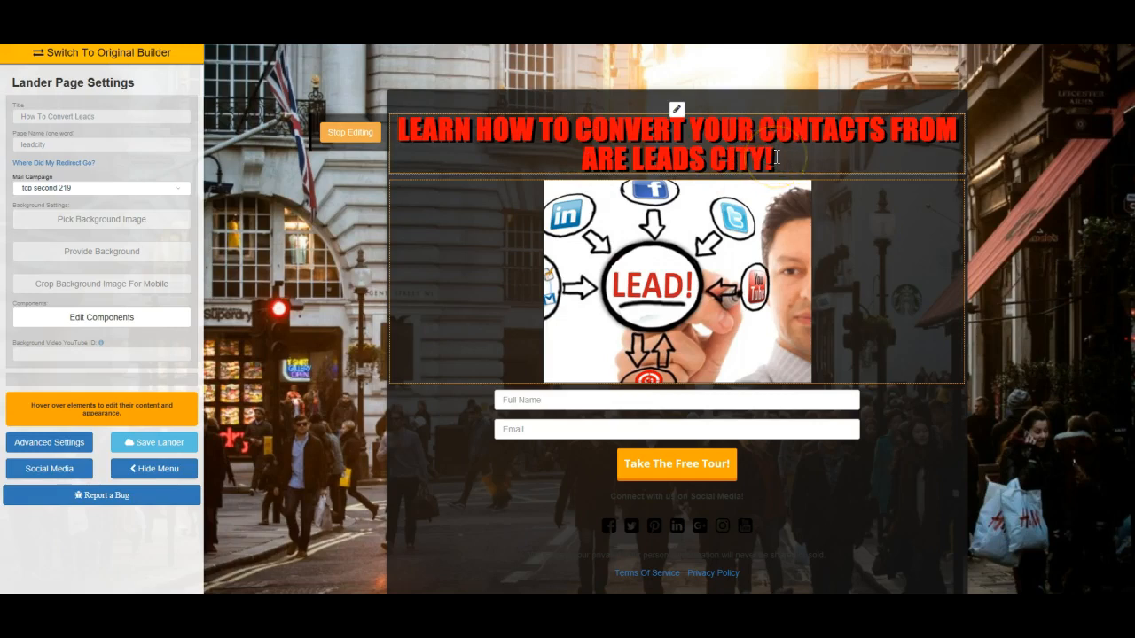
drag(776, 157, 633, 161)
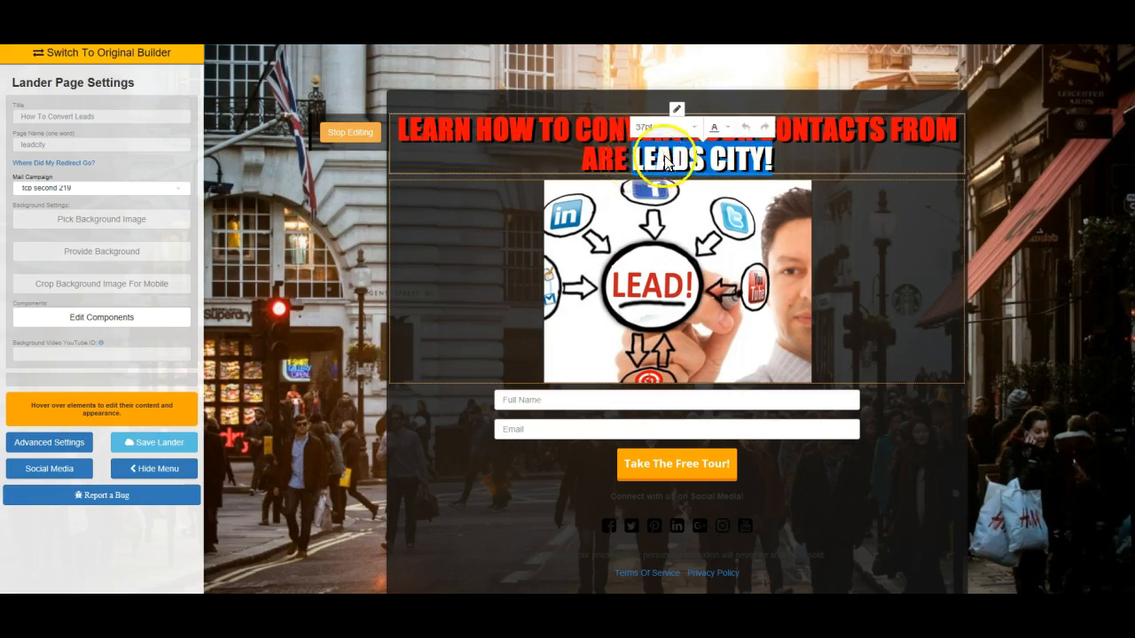
click(726, 127)
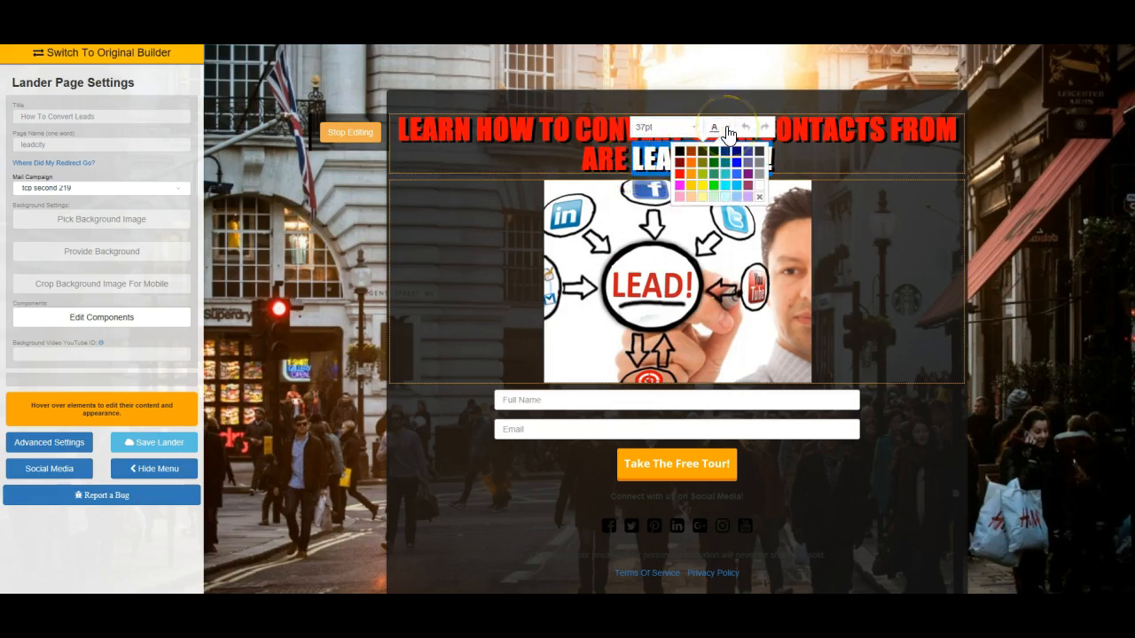
click(760, 175)
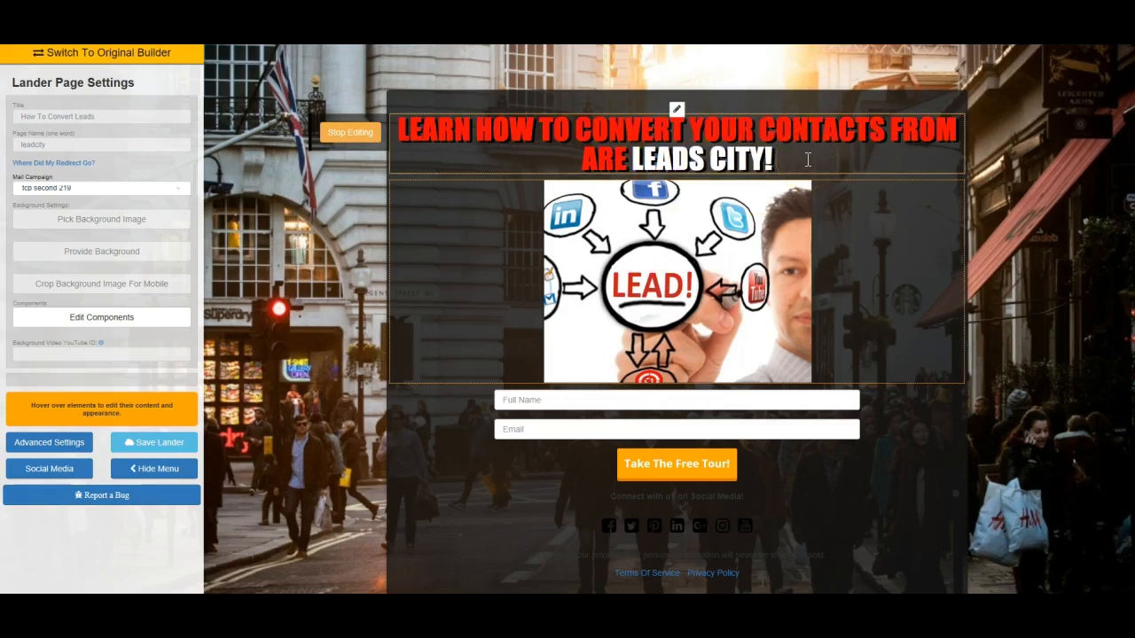
Save the page, finish editing the headline content, and copy the headline's text color code #fa0707.
click(148, 449)
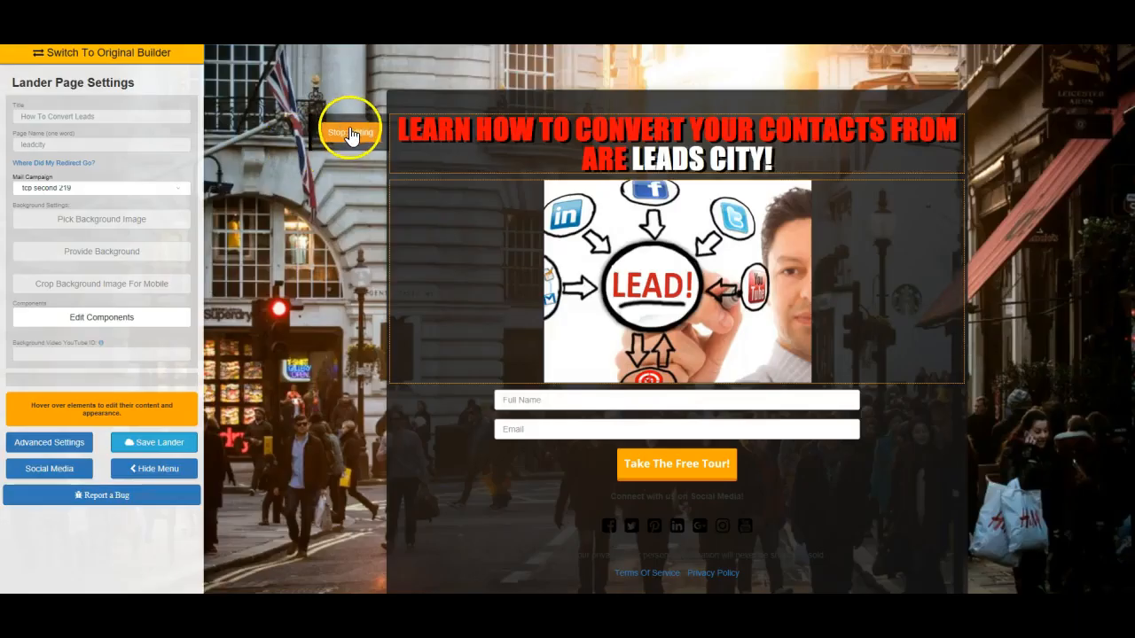
click(351, 130)
click(687, 123)
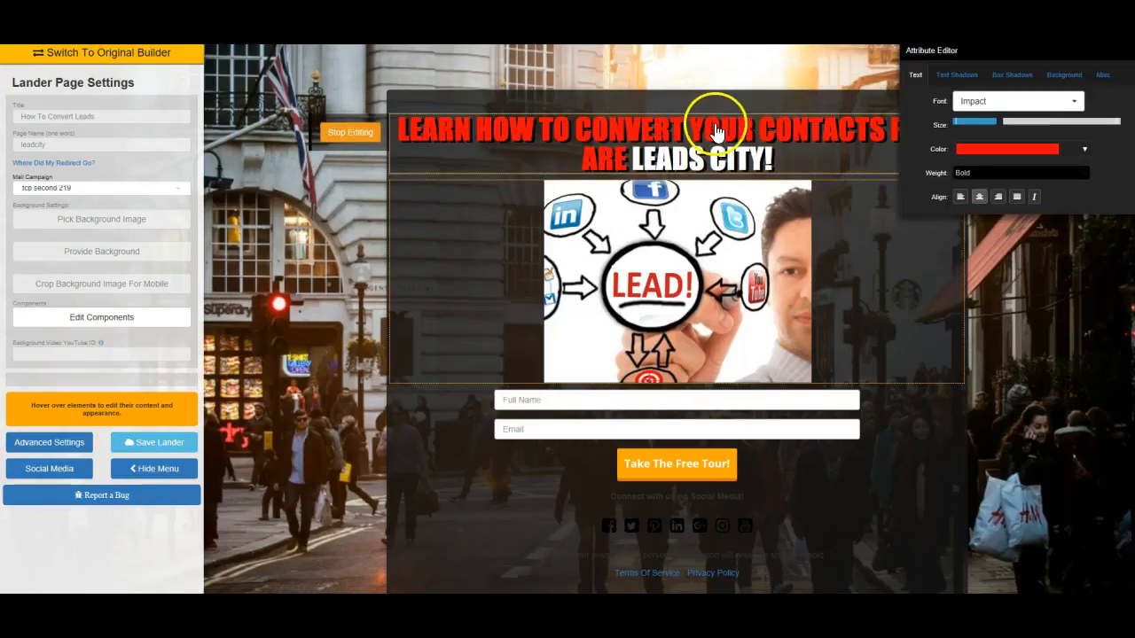
click(1084, 150)
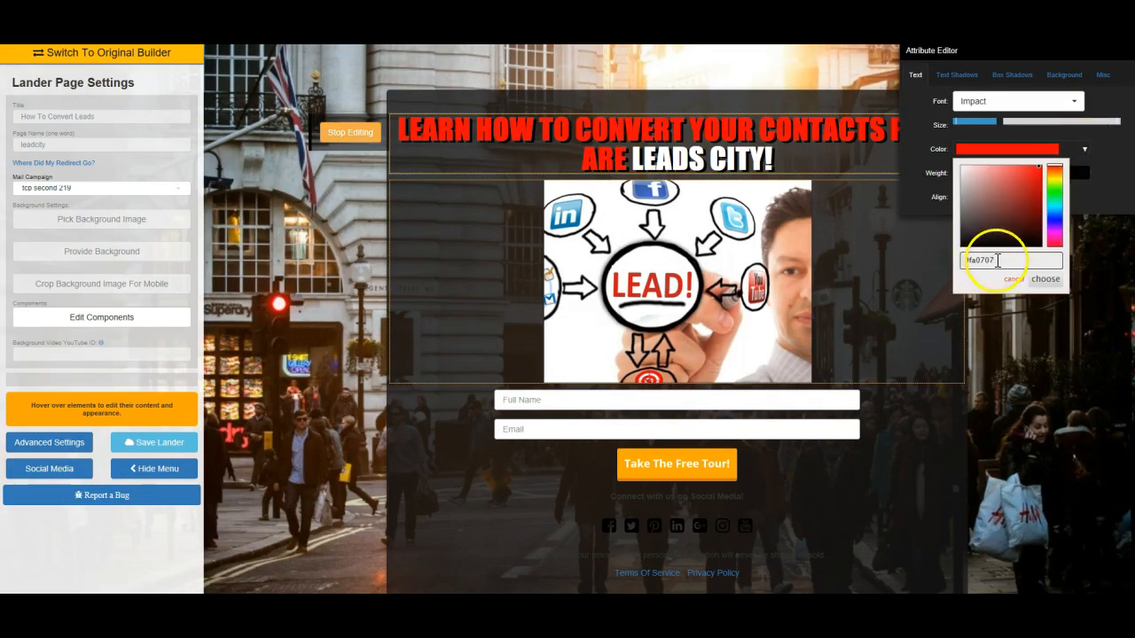
drag(988, 258, 965, 264)
key(ctrl+c)
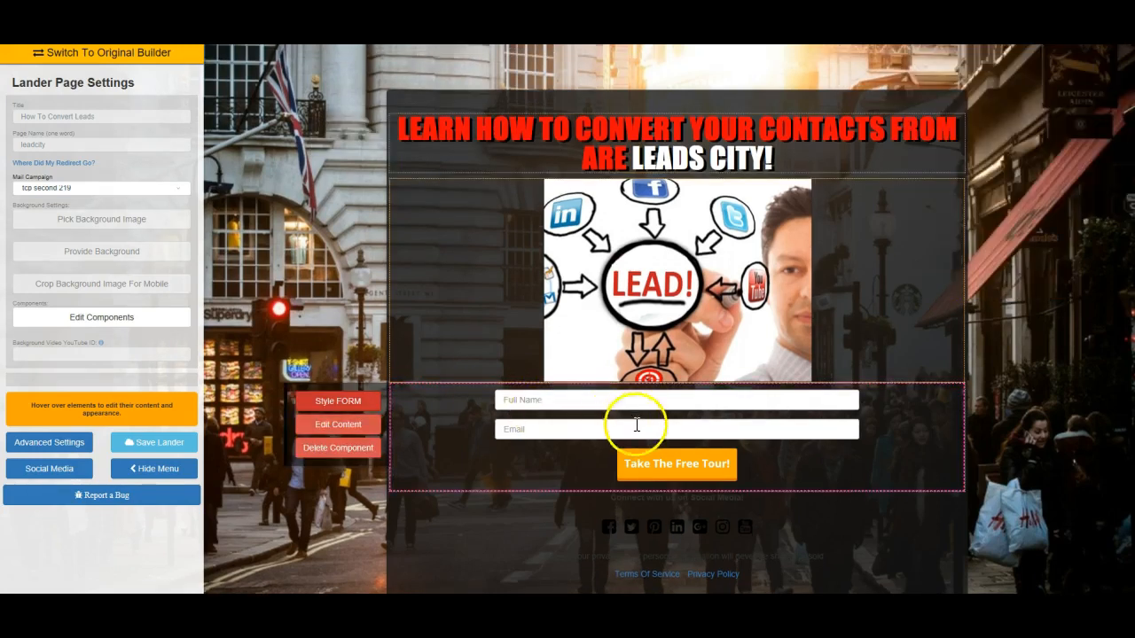
Style the "Take The Free Tour!" button by setting its text color to #fa0707.
mouse_move(671, 467)
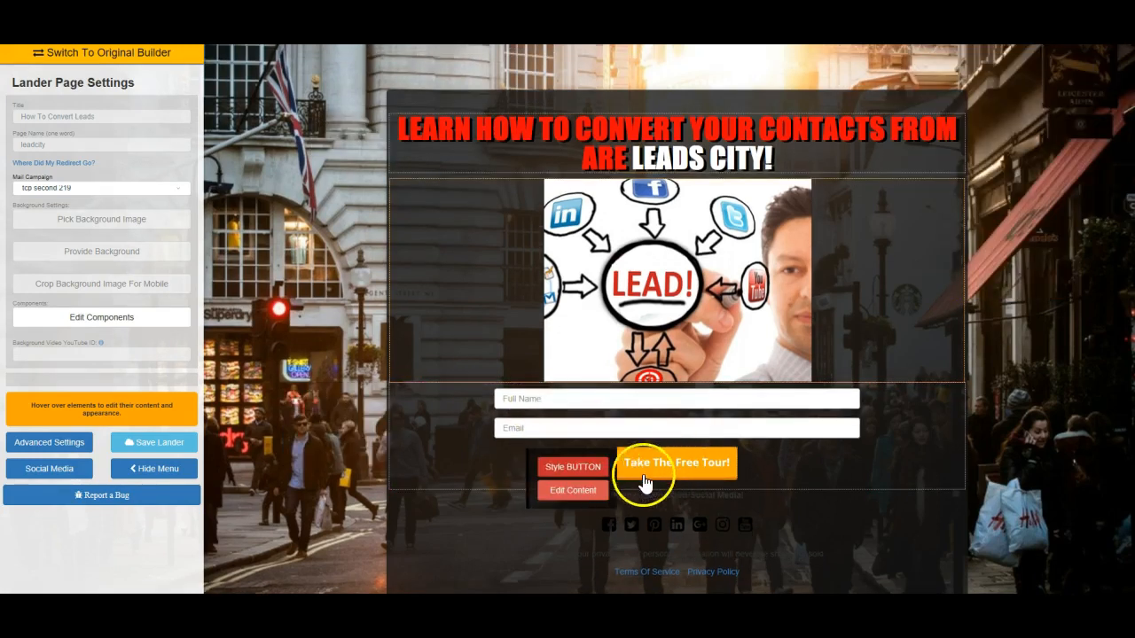
click(578, 468)
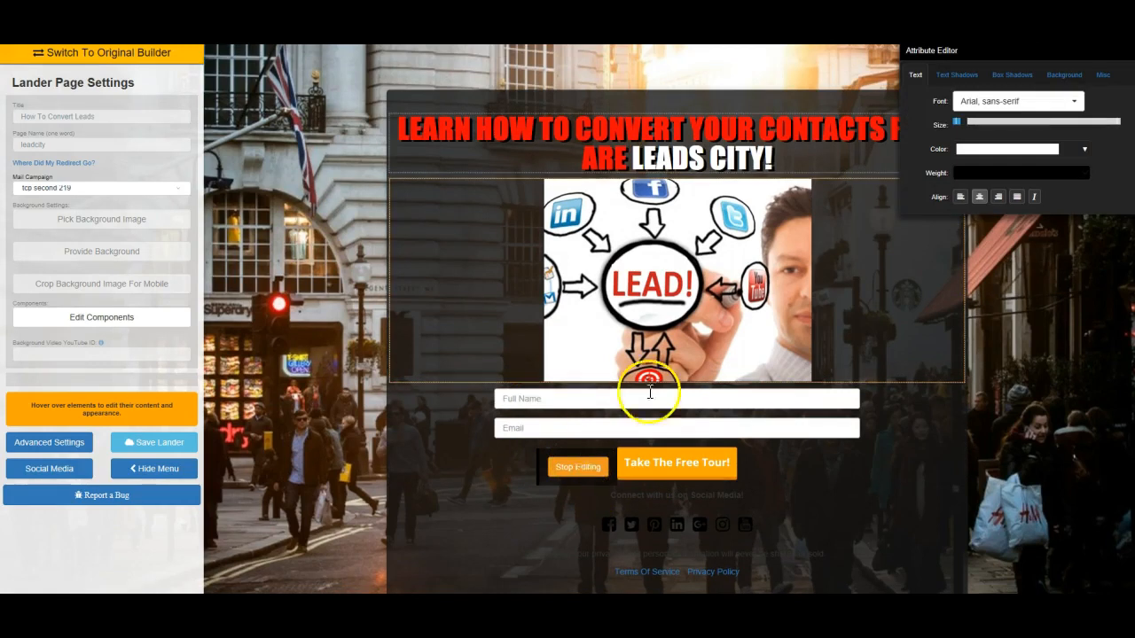
click(1085, 152)
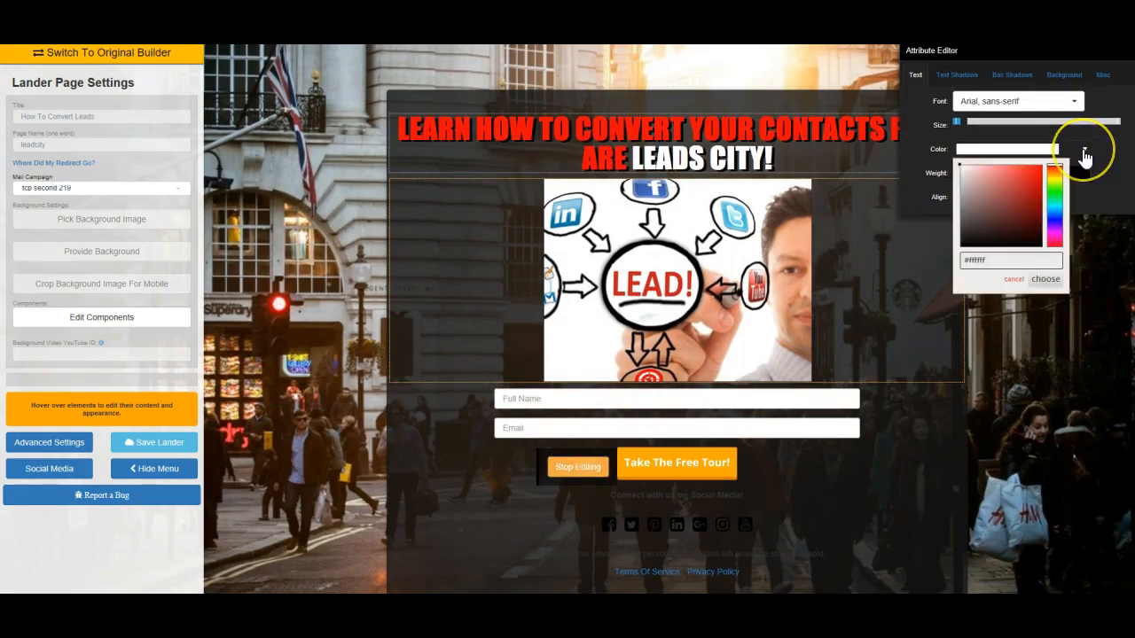
click(995, 260)
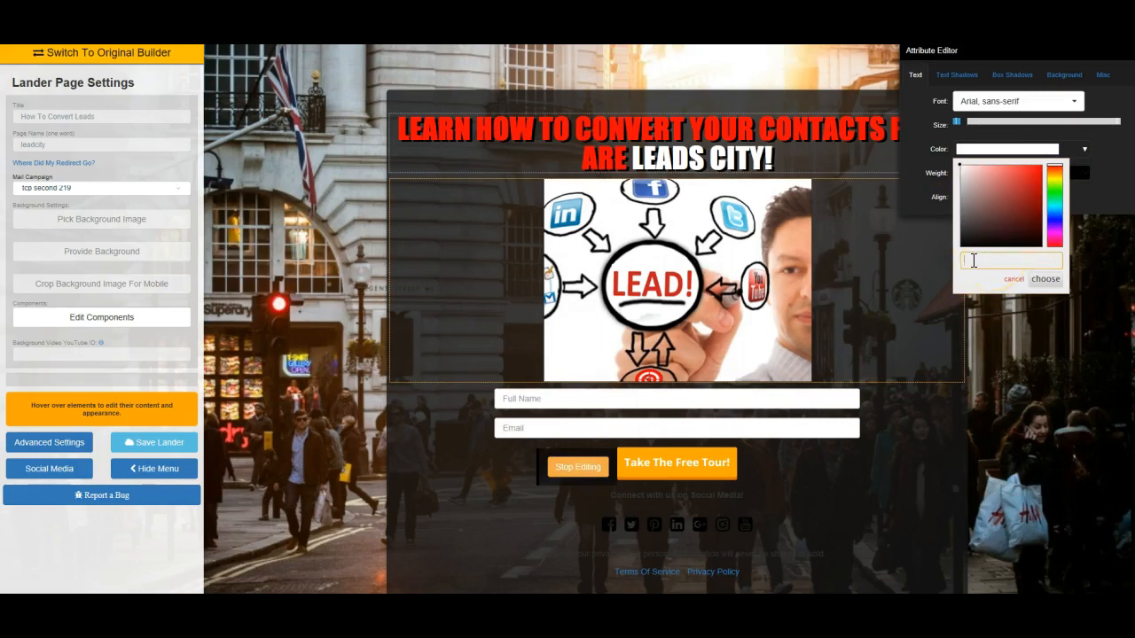
right_click(973, 260)
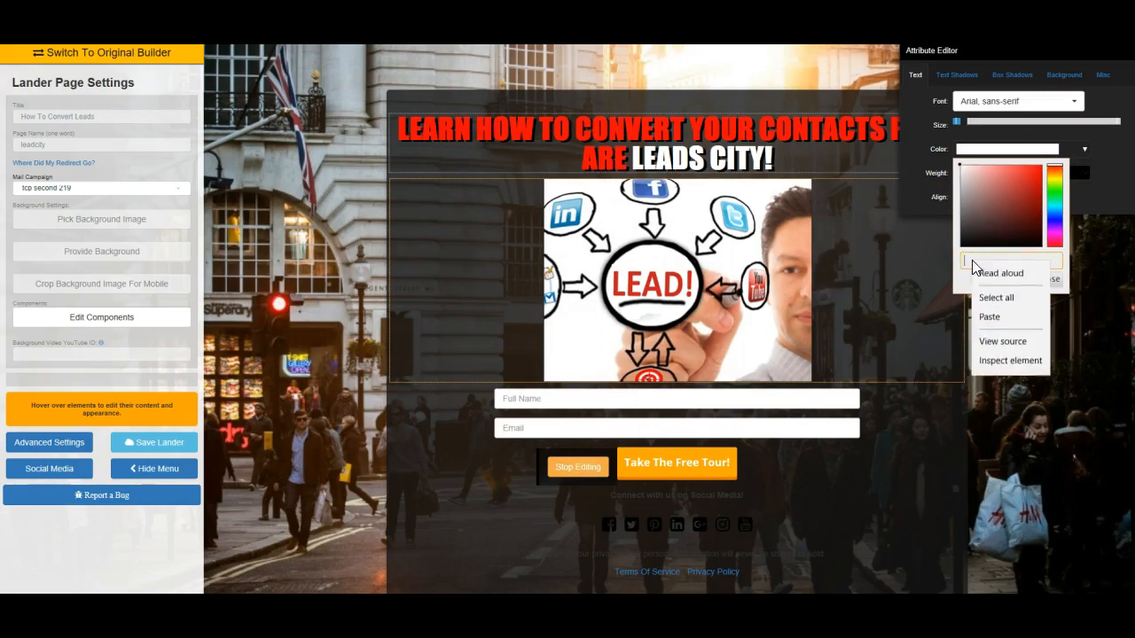
click(998, 315)
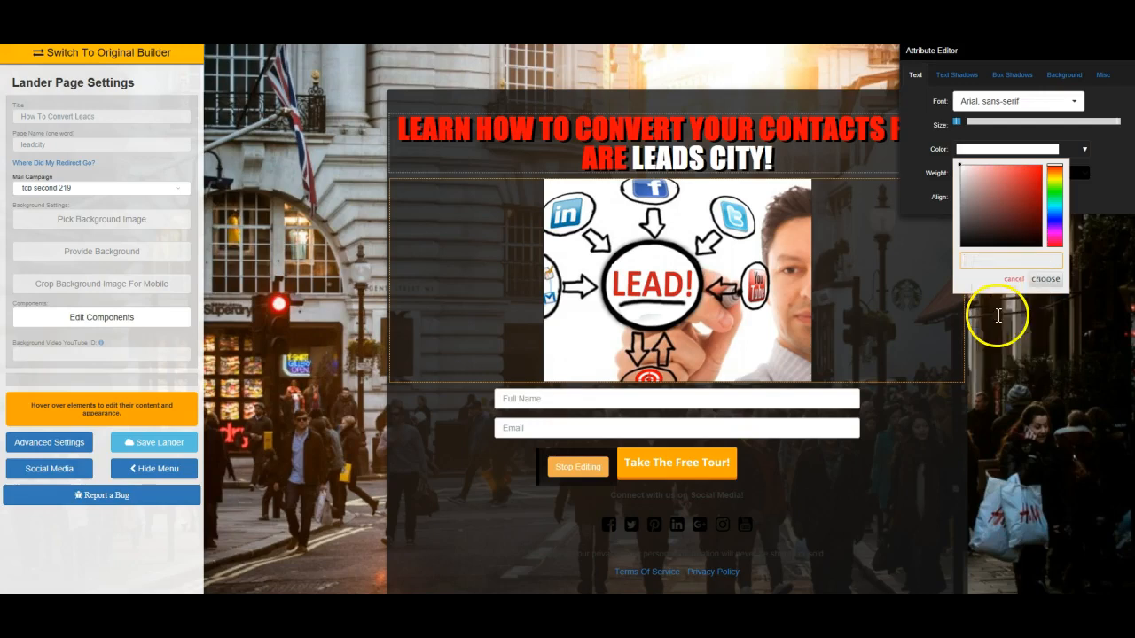
click(1045, 280)
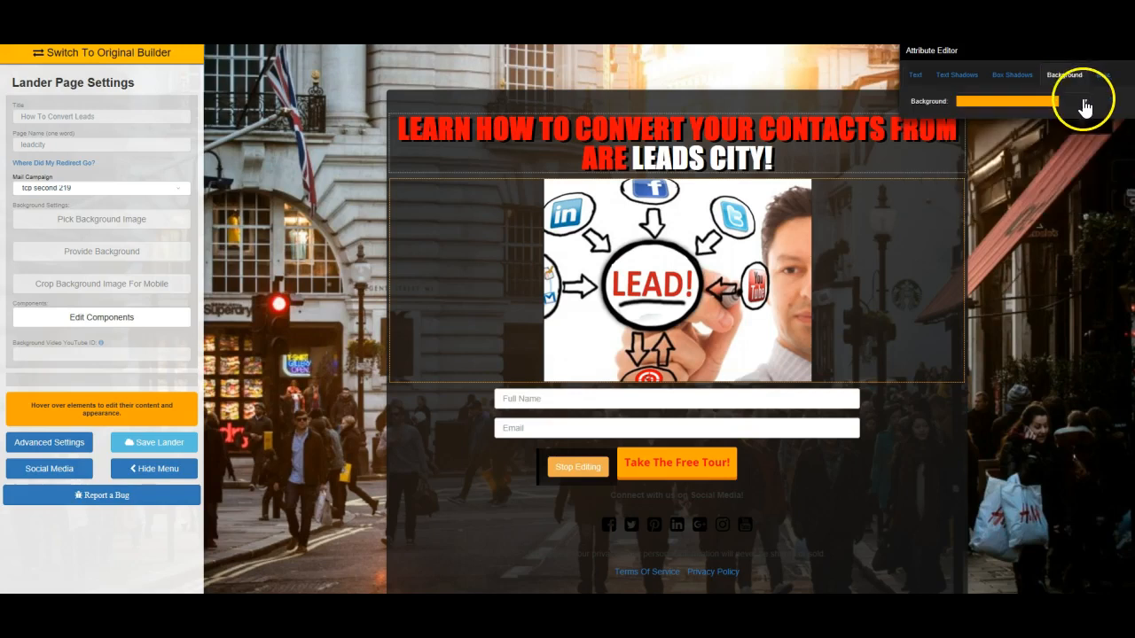
Set the "Take The Free Tour!" button's background color to #fa0707.
click(1085, 104)
click(998, 229)
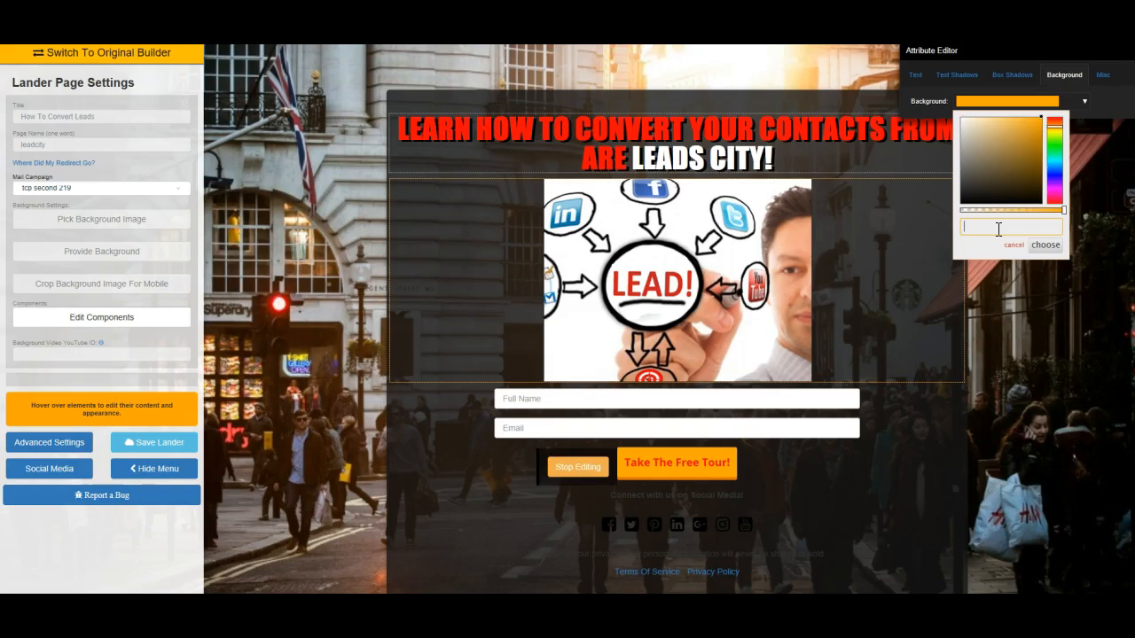
right_click(982, 227)
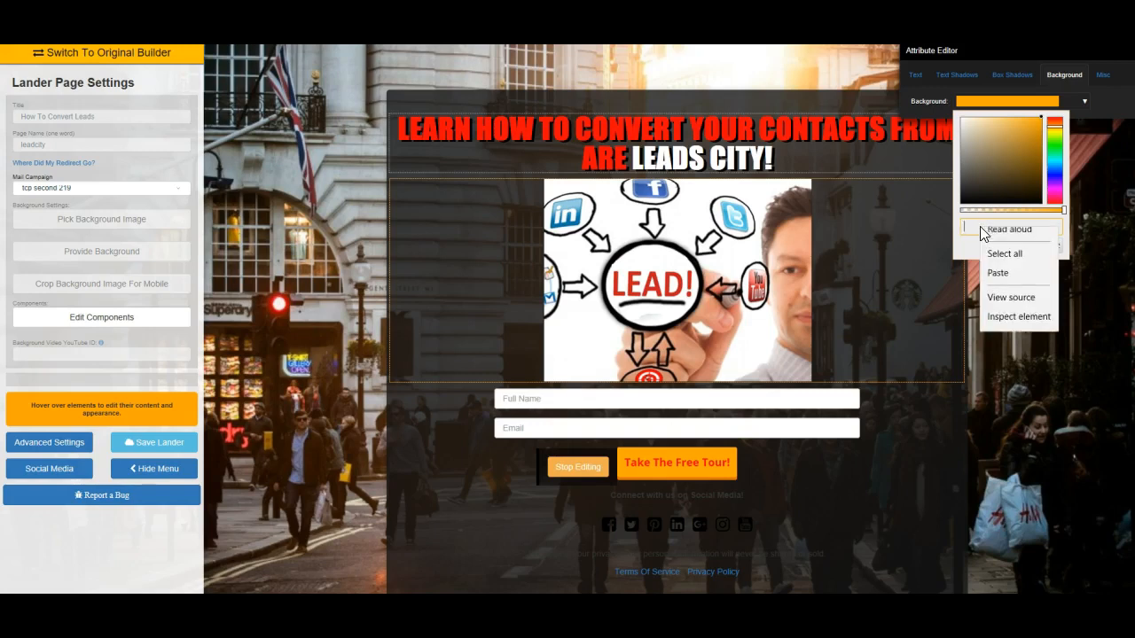
click(1003, 279)
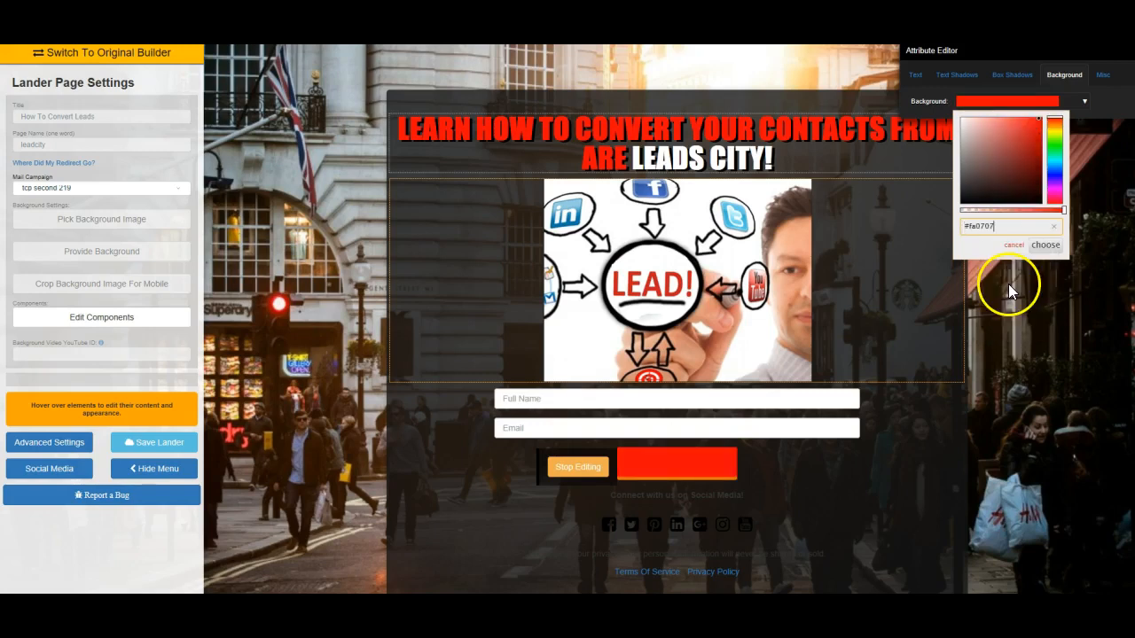
click(1046, 245)
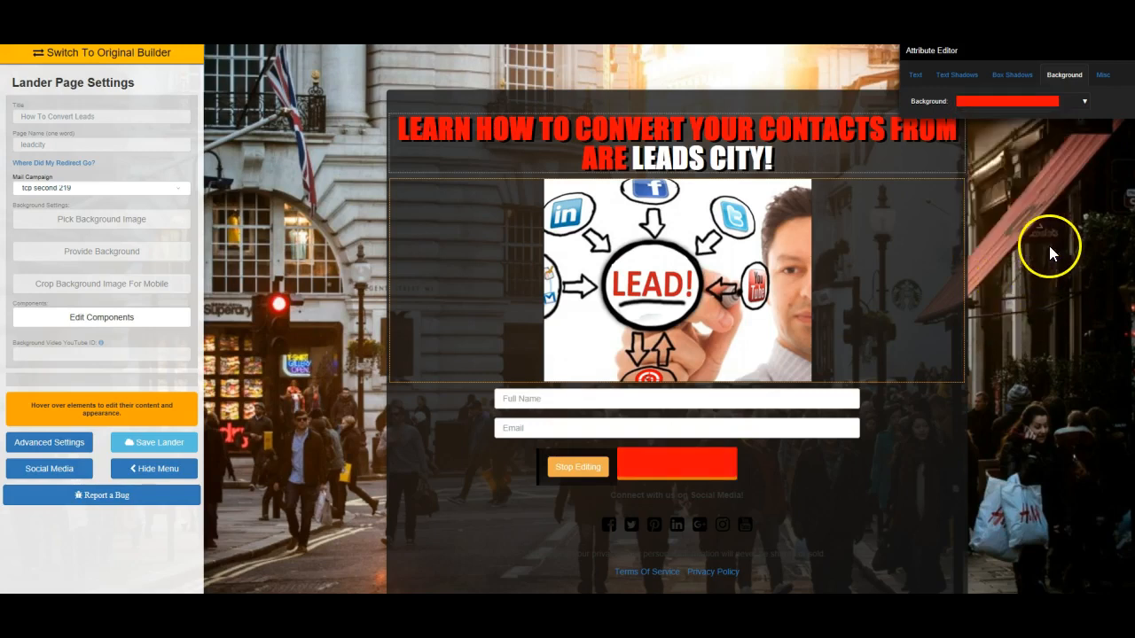
Change the "Take The Free Tour!" button's text color to white.
click(916, 75)
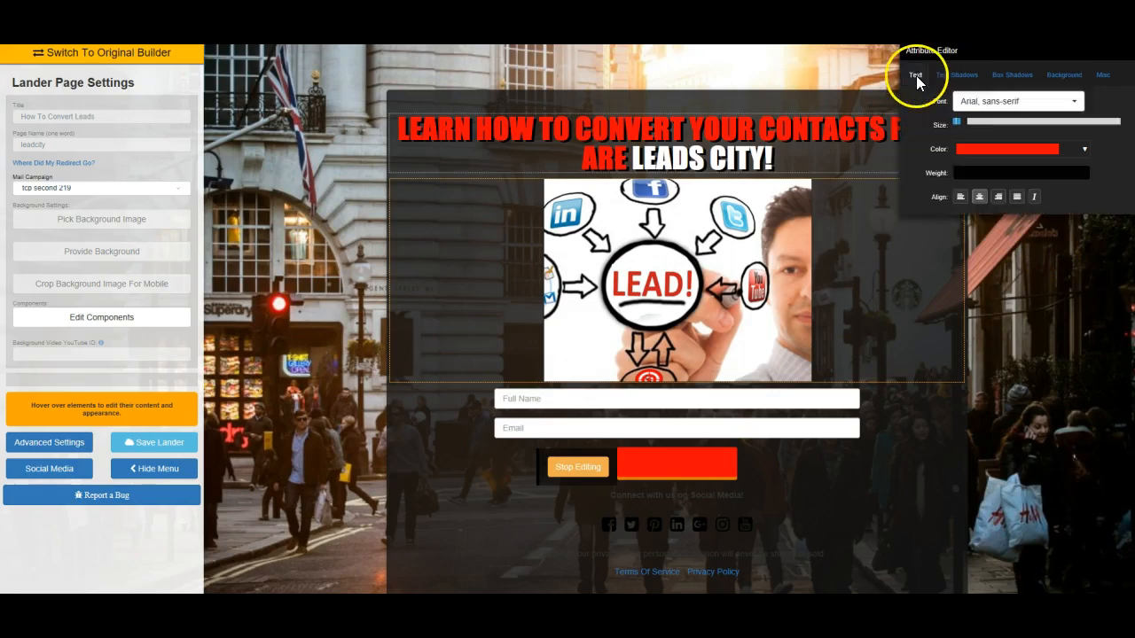
click(1084, 150)
click(1046, 278)
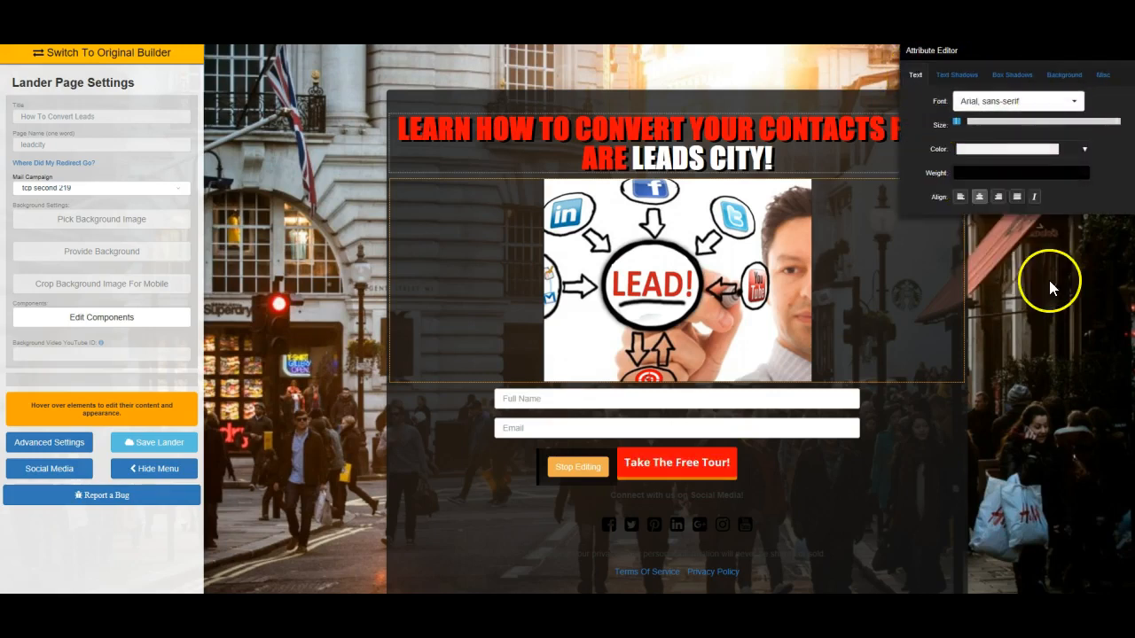
Adjust the X offset of the button's box shadow, set the shadow color to #000000, and finish styling.
click(1012, 74)
drag(1029, 101, 1047, 100)
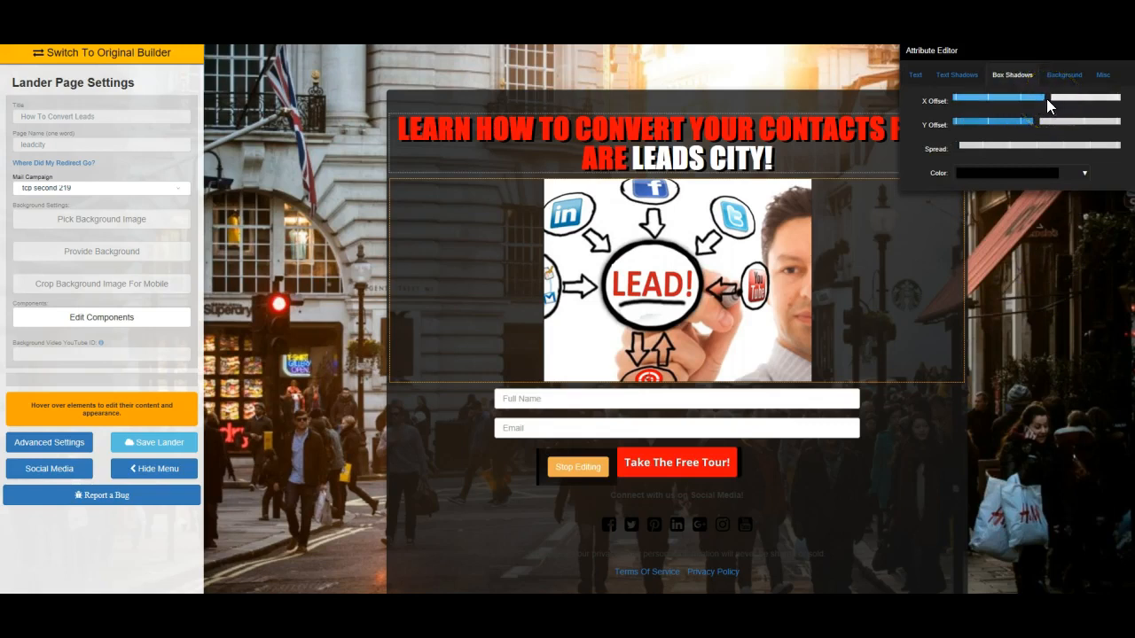
click(1007, 173)
click(964, 265)
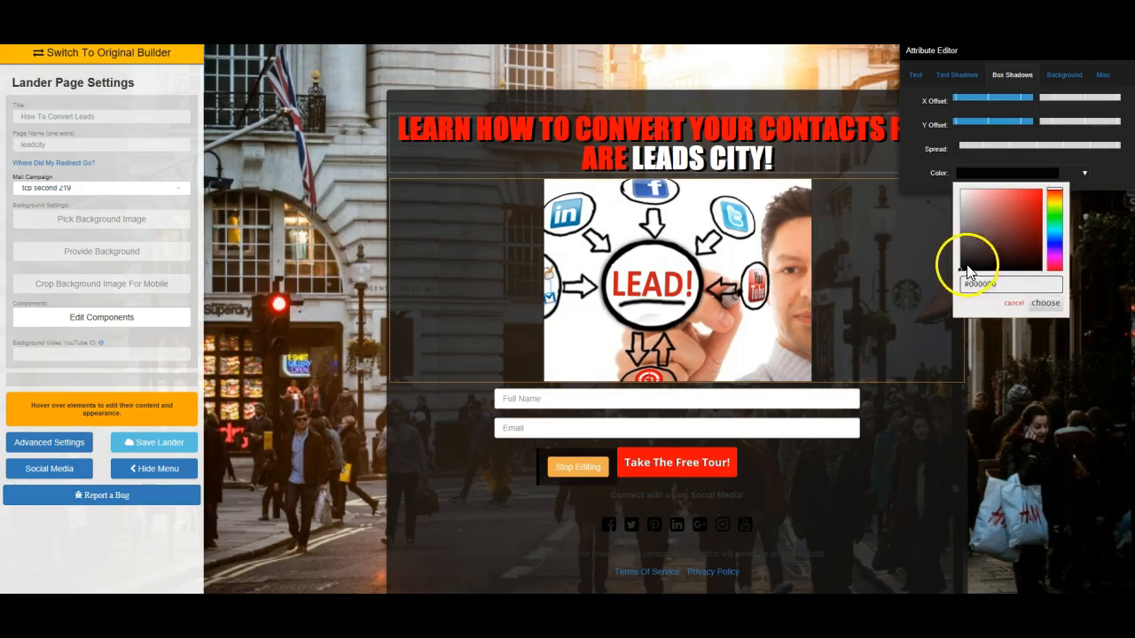
click(580, 468)
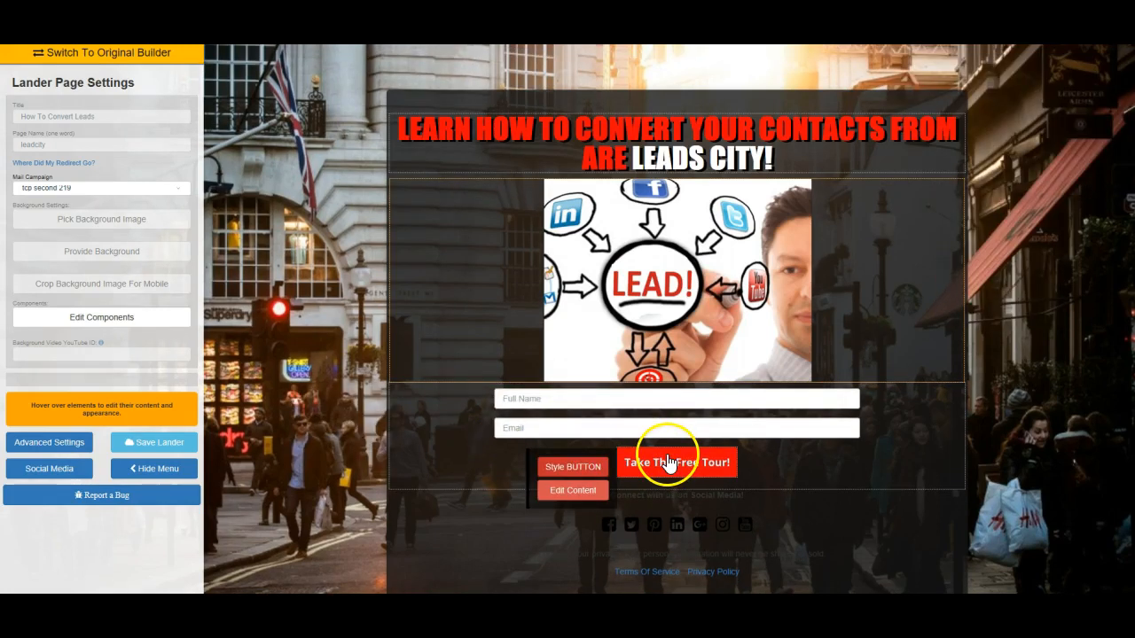
Replace the submit button's text with "Click Here" and save the page.
click(589, 488)
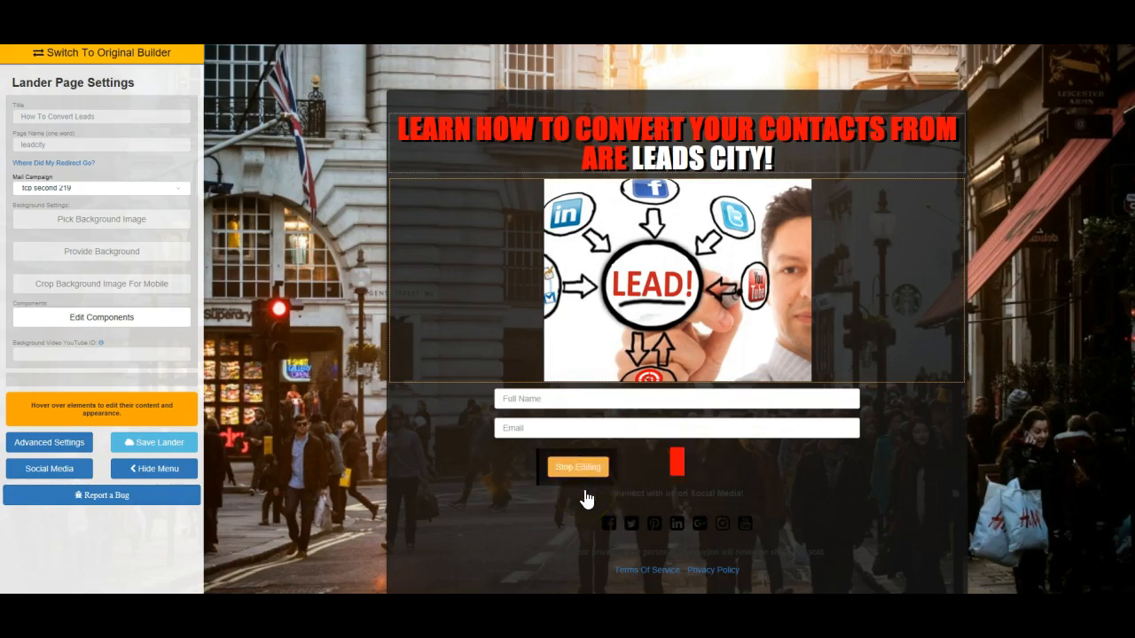
click(645, 470)
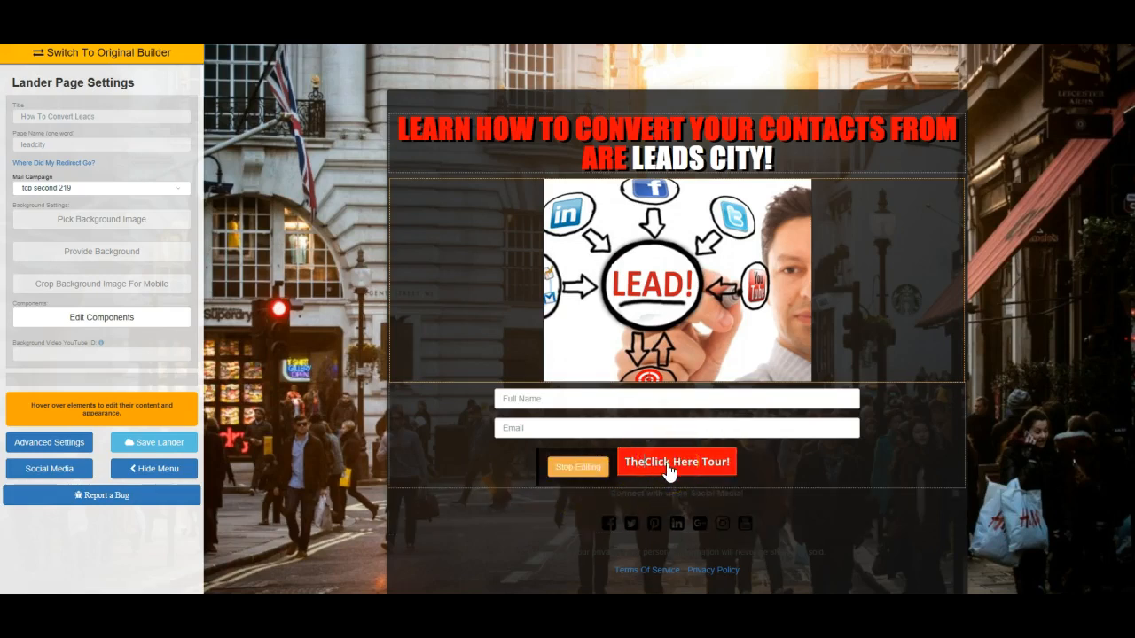
key(BackSpace)
key(BackSpace)
key(BackSpace)
click(682, 473)
key(BackSpace)
key(BackSpace)
key(BackSpace)
key(BackSpace)
key(BackSpace)
key(BackSpace)
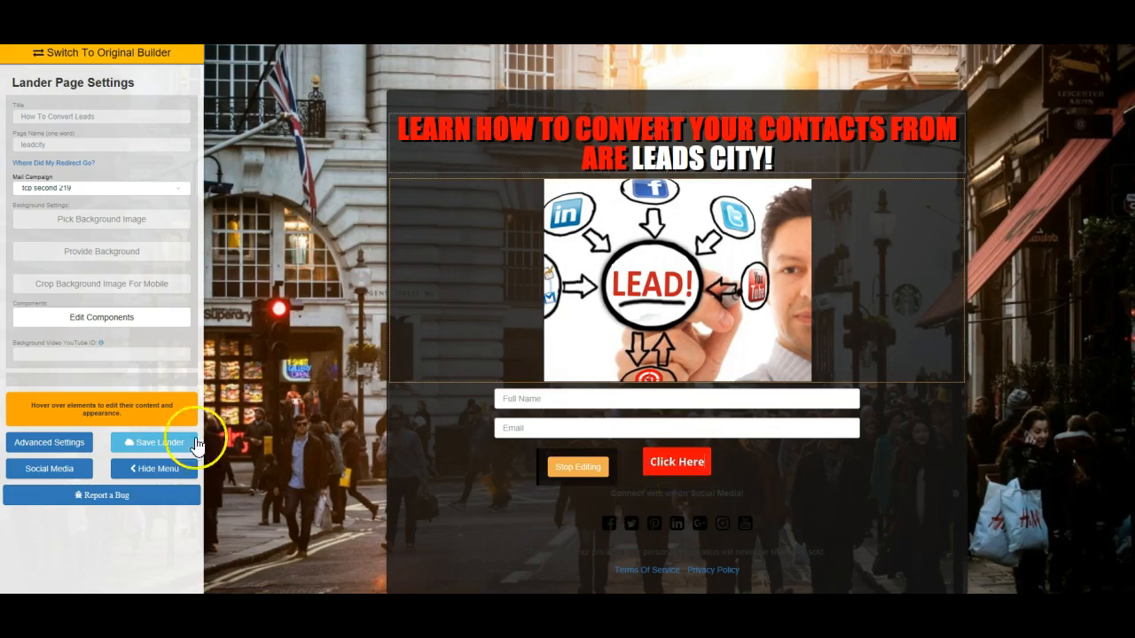
click(195, 443)
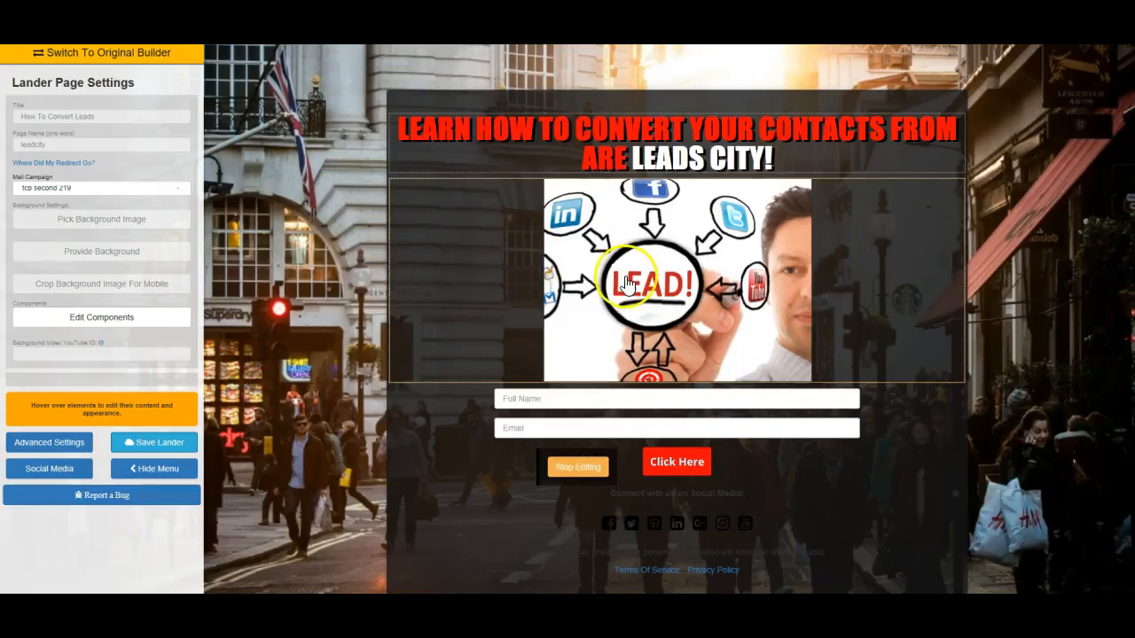
click(583, 469)
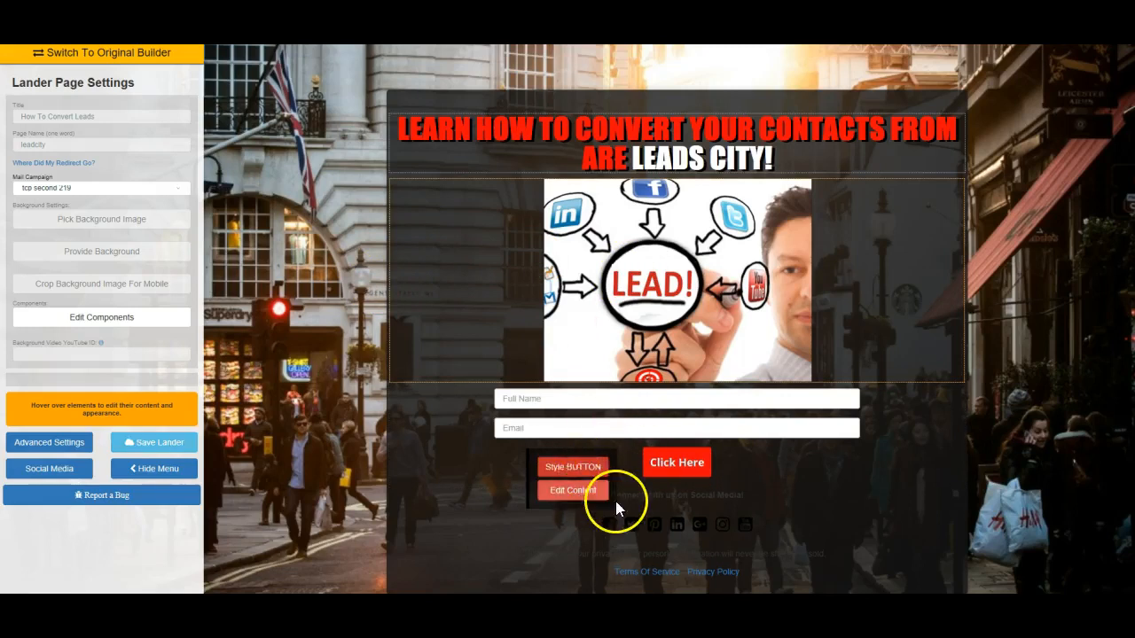
Delete the "Connect with us on Social Media!" component below the form.
mouse_move(626, 520)
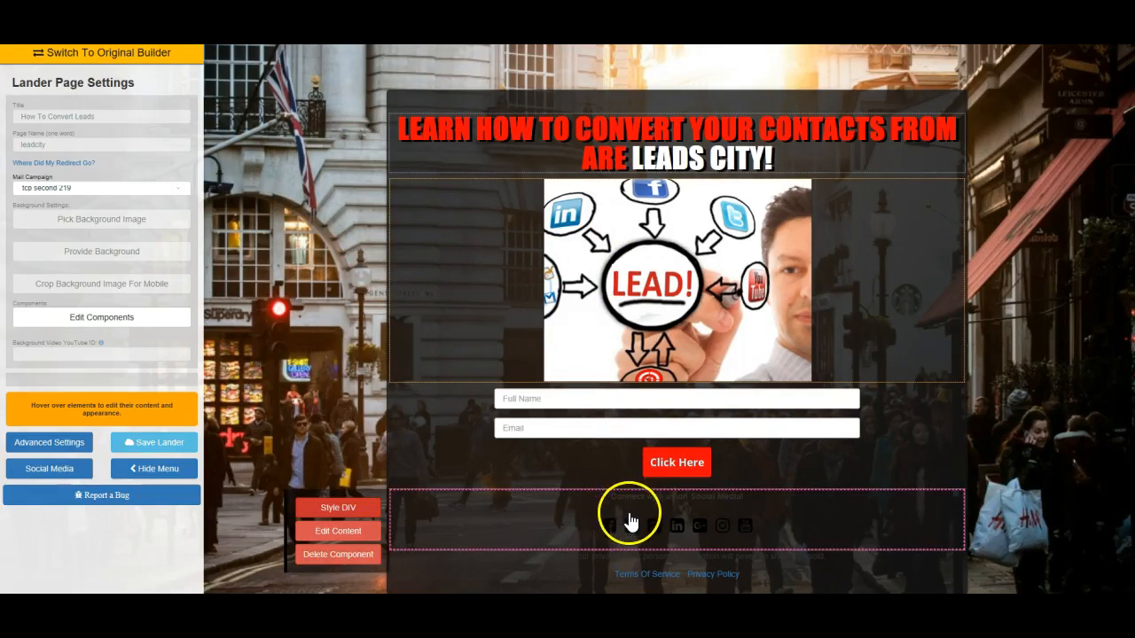
click(367, 555)
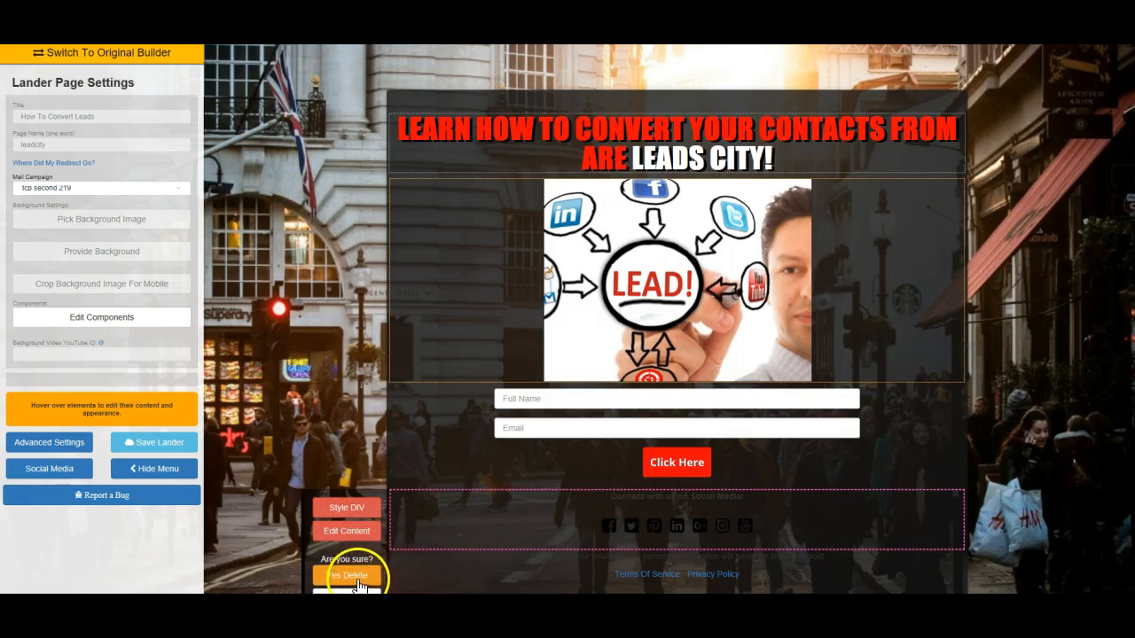
click(355, 576)
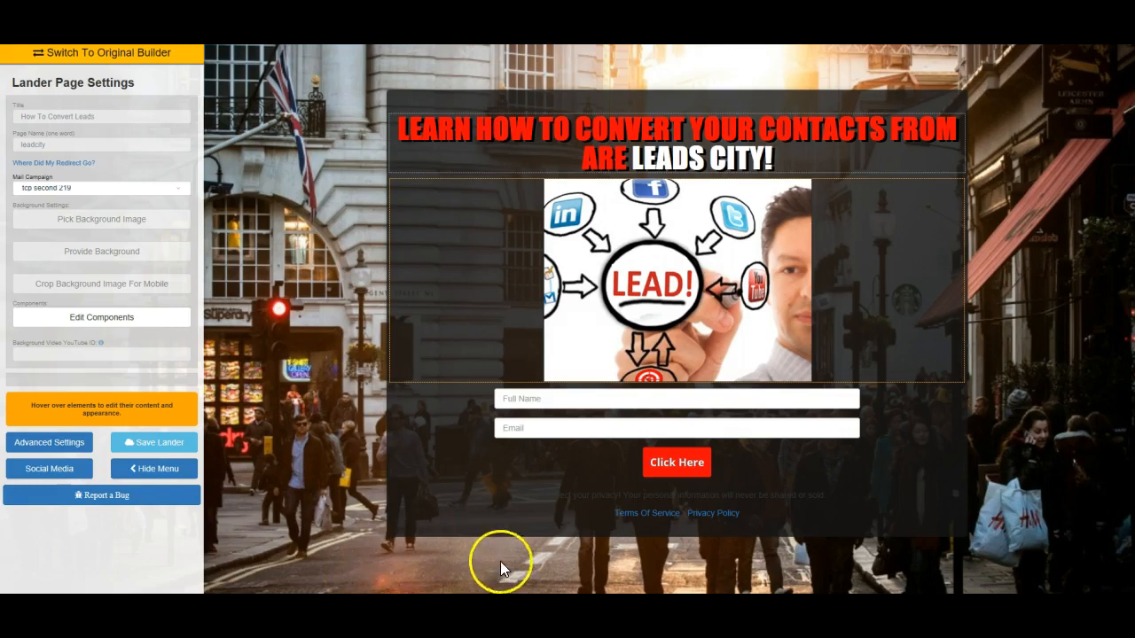
Open the landing page builder's page list and get the public link for the "leadcity" page.
mouse_move(729, 350)
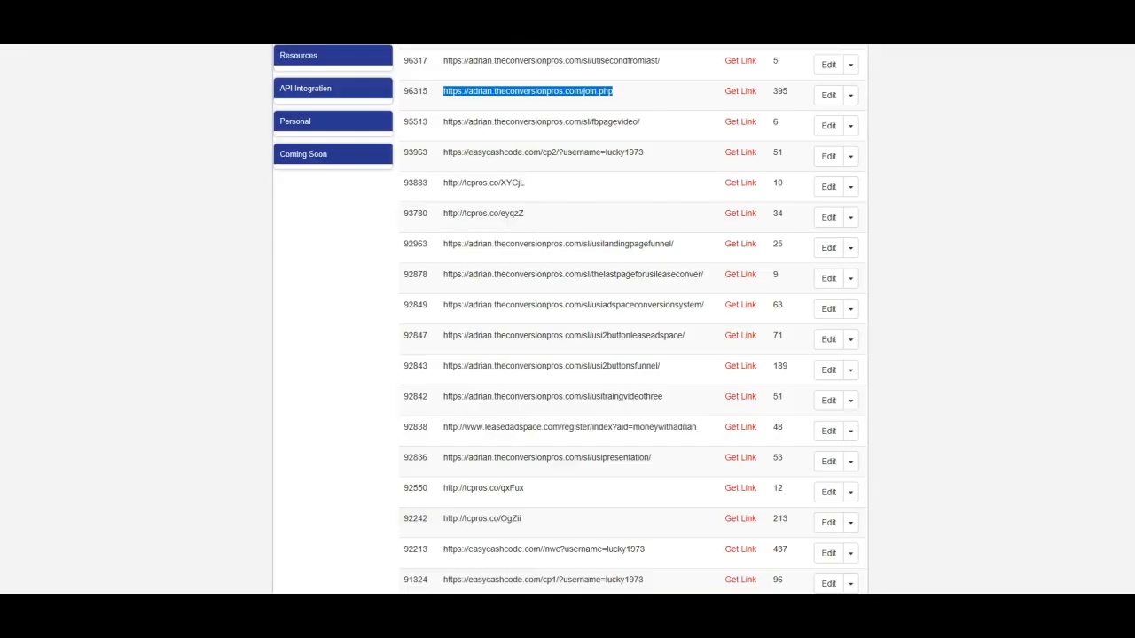
scroll(631, 92, up, 10)
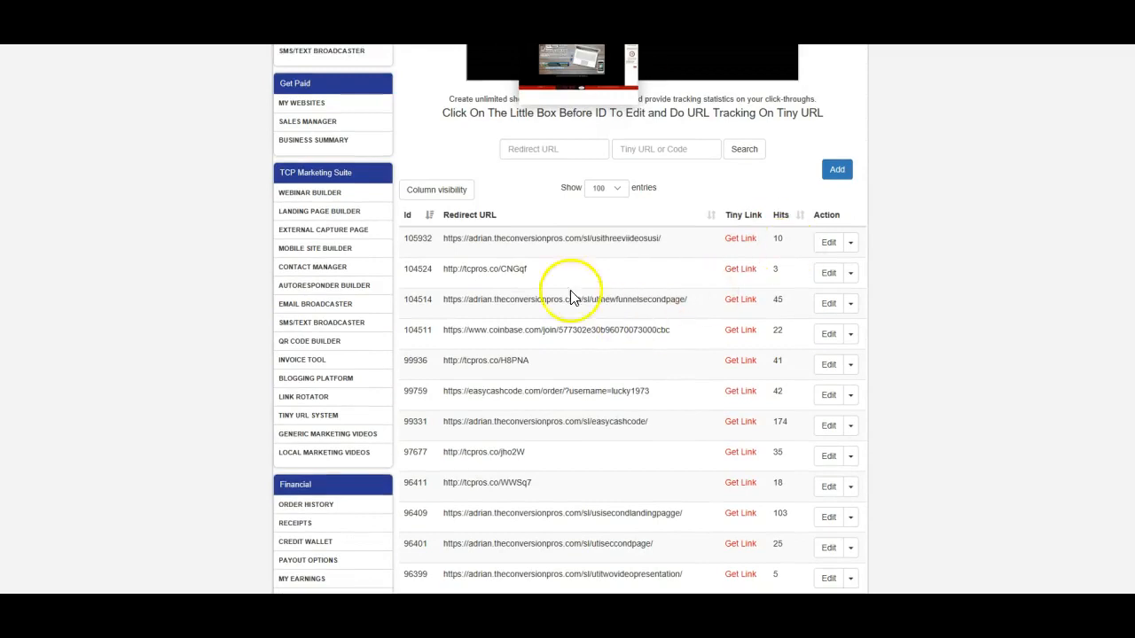
click(326, 213)
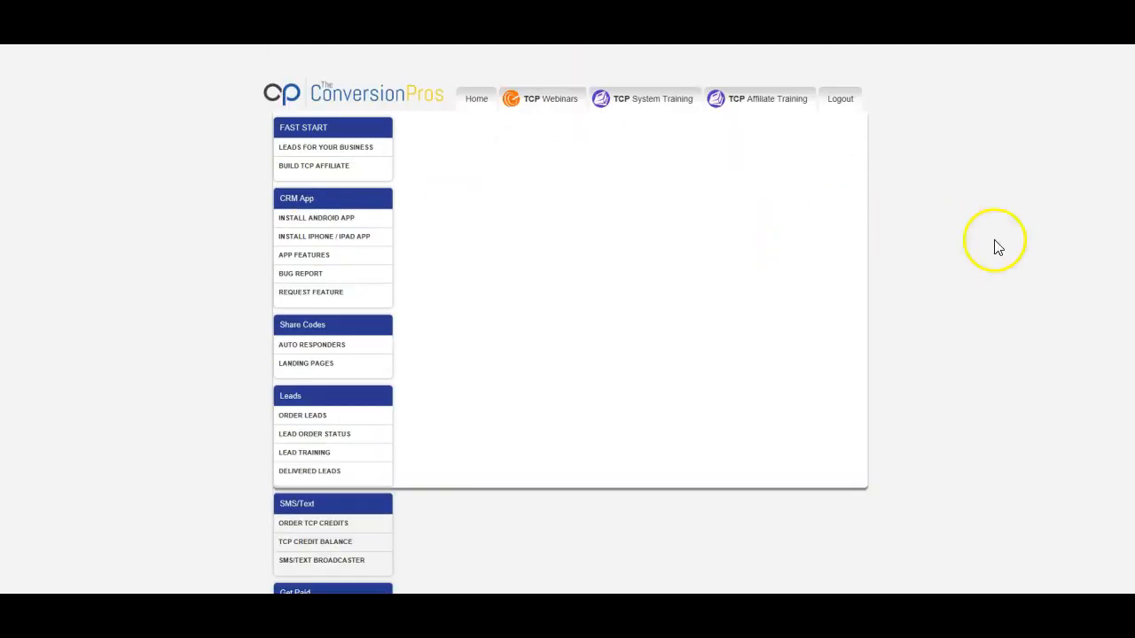
scroll(752, 435, down, 2)
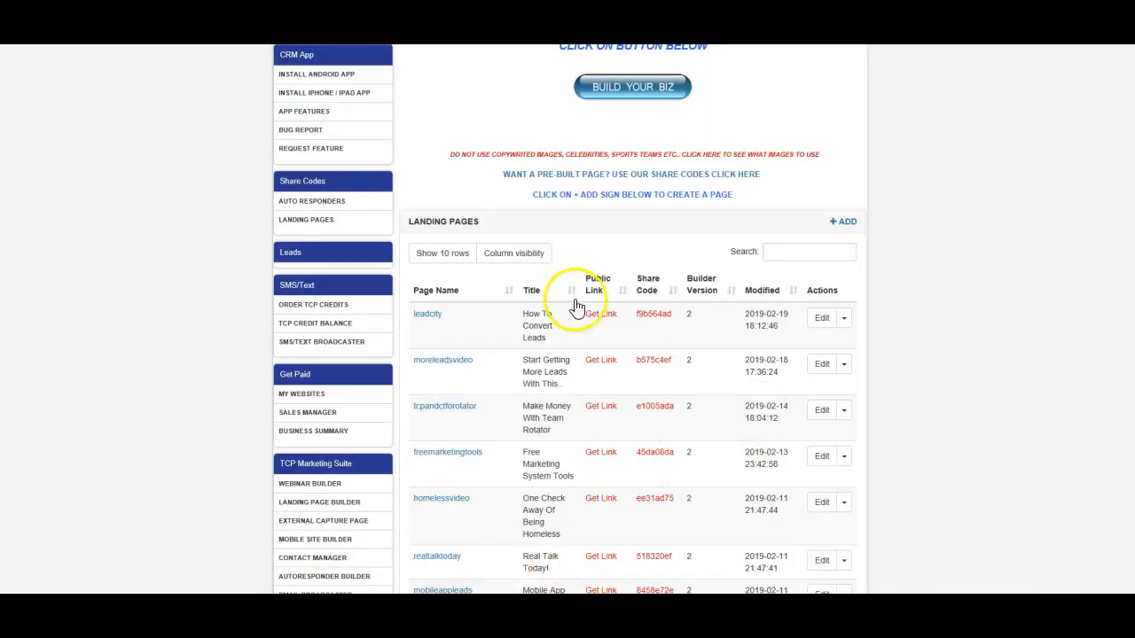
click(603, 316)
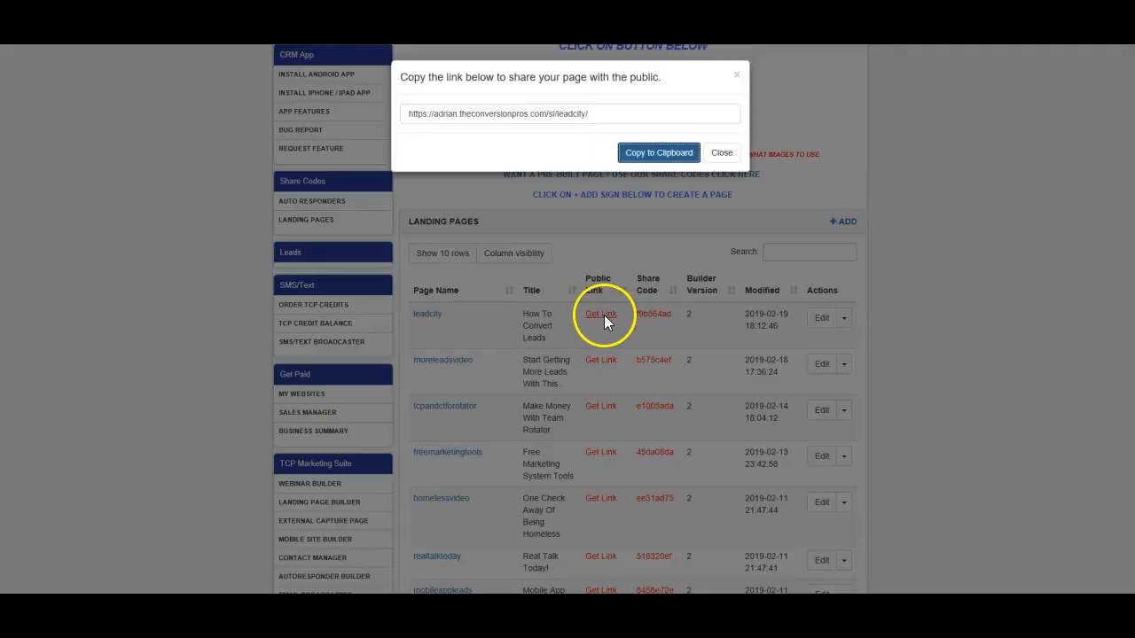
Copy the public link of the "leadcity" page and open it in a new browser tab.
click(593, 112)
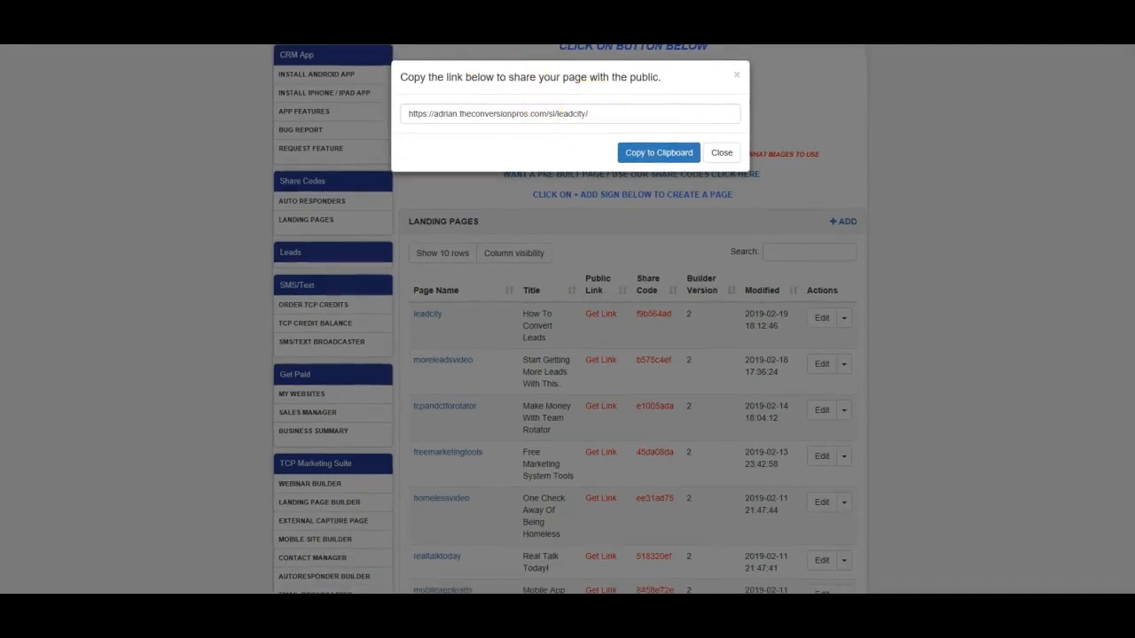
drag(598, 113, 405, 119)
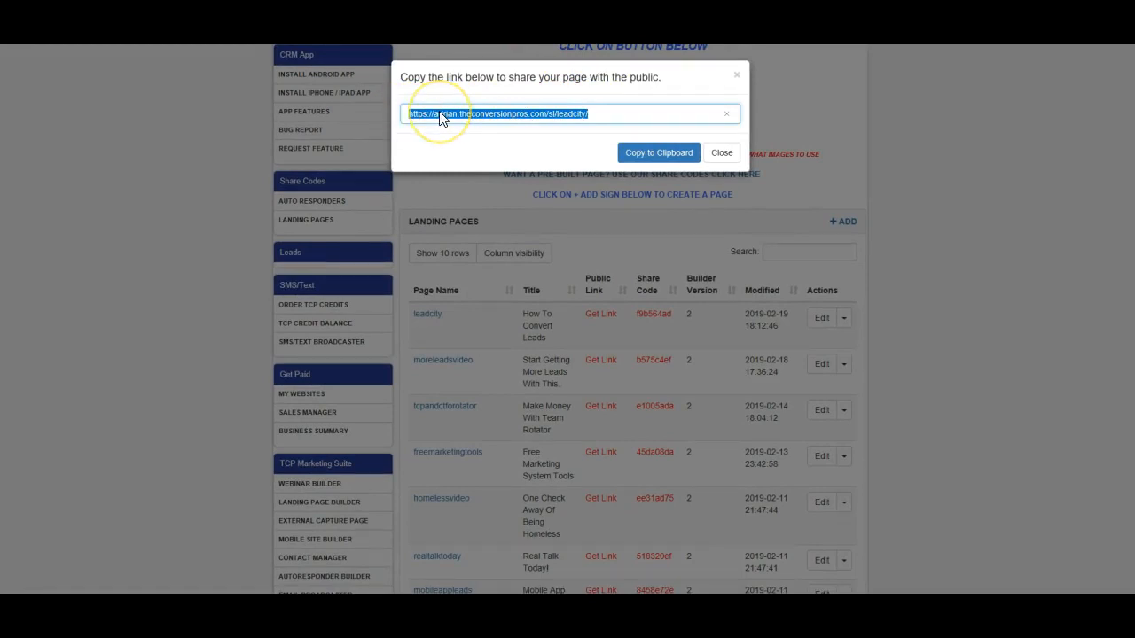
right_click(440, 113)
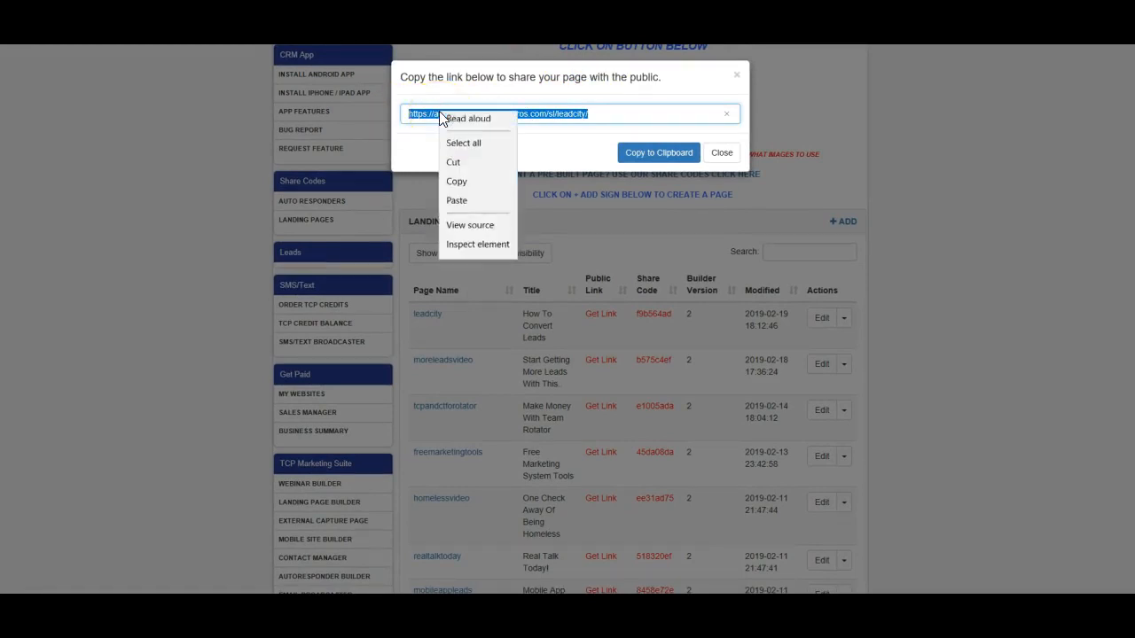
click(485, 190)
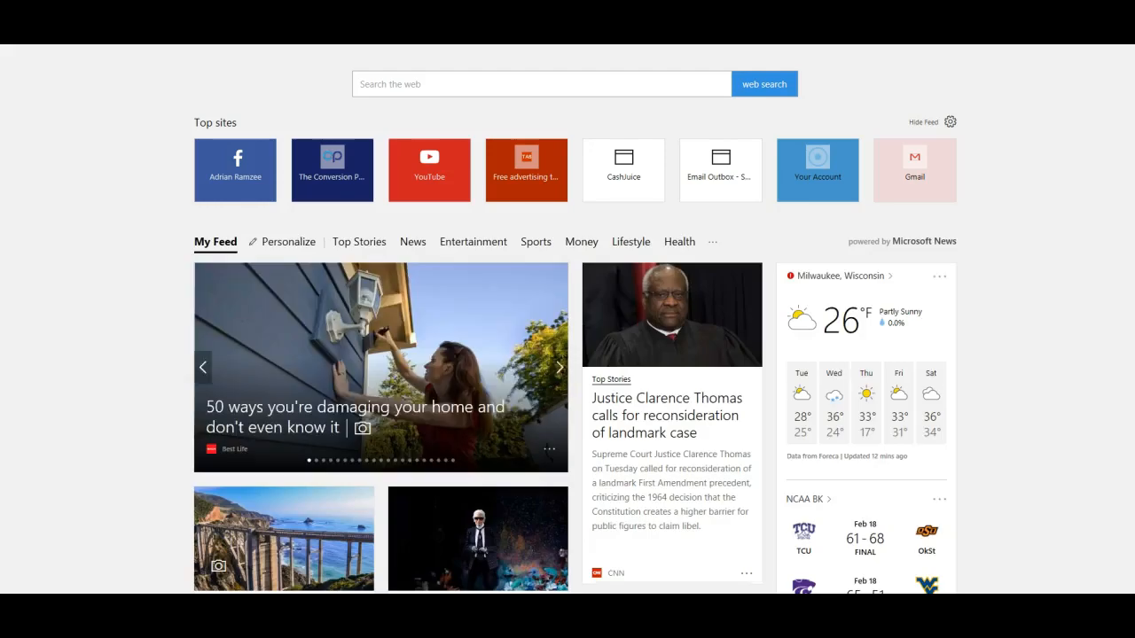
right_click(114, 32)
click(138, 44)
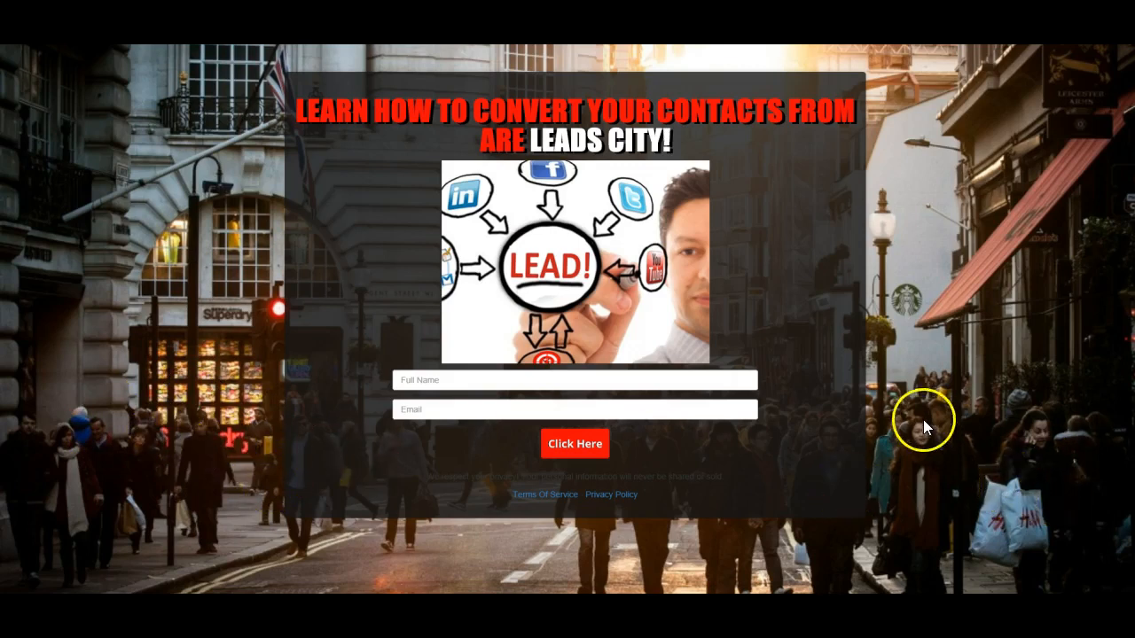
Fill in the full name and e-mail on the live capture page's form and submit it.
click(421, 386)
text(a R)
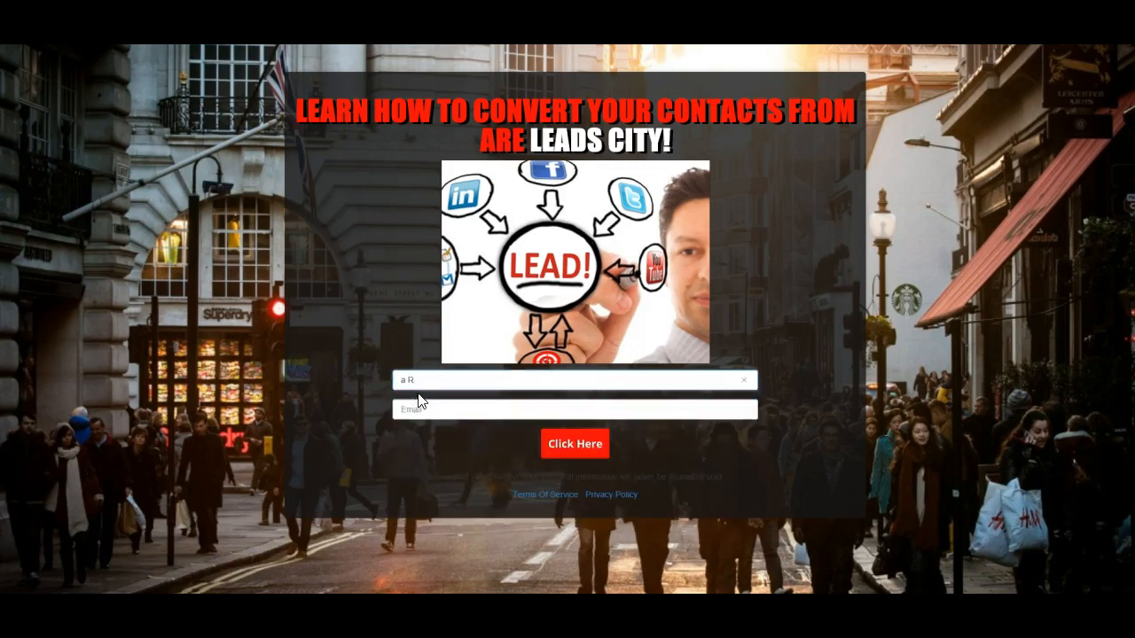
click(419, 409)
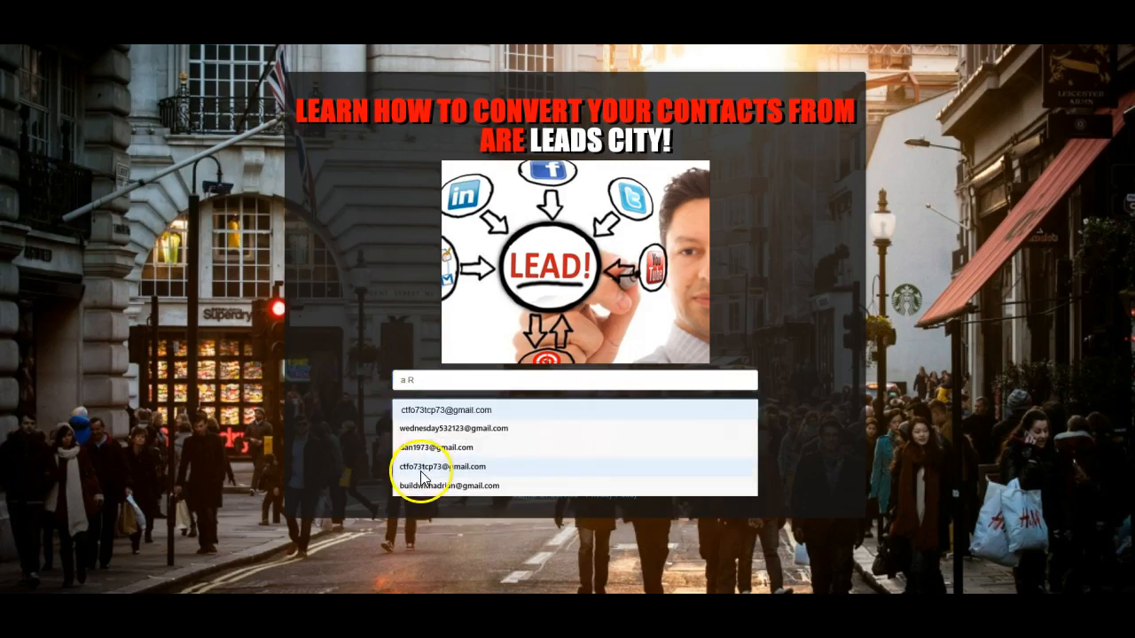
click(425, 487)
click(581, 446)
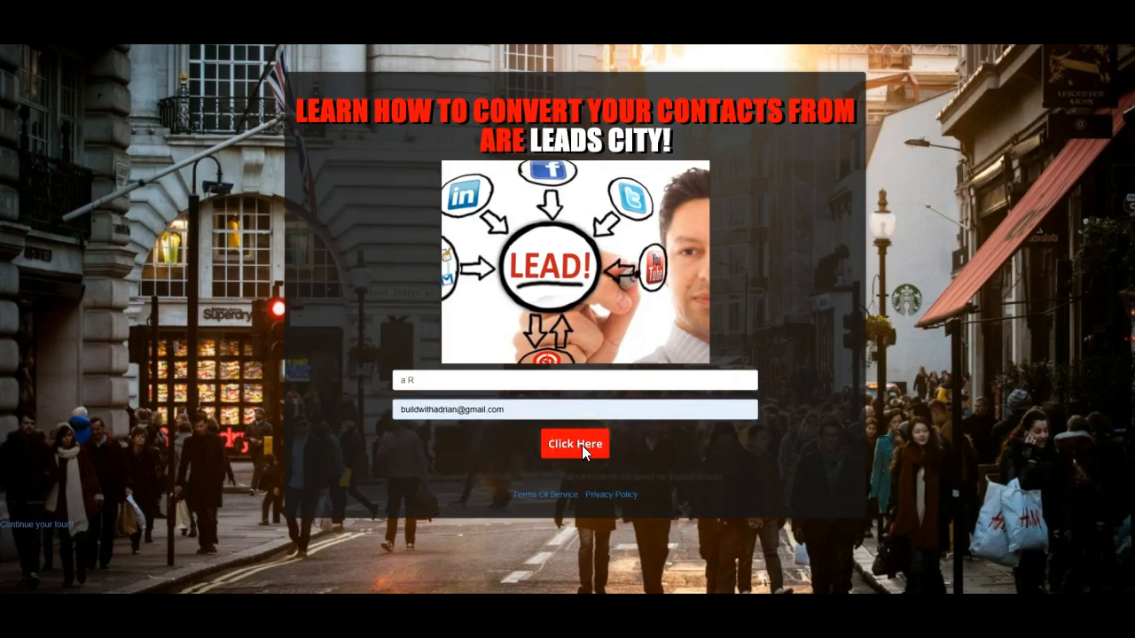